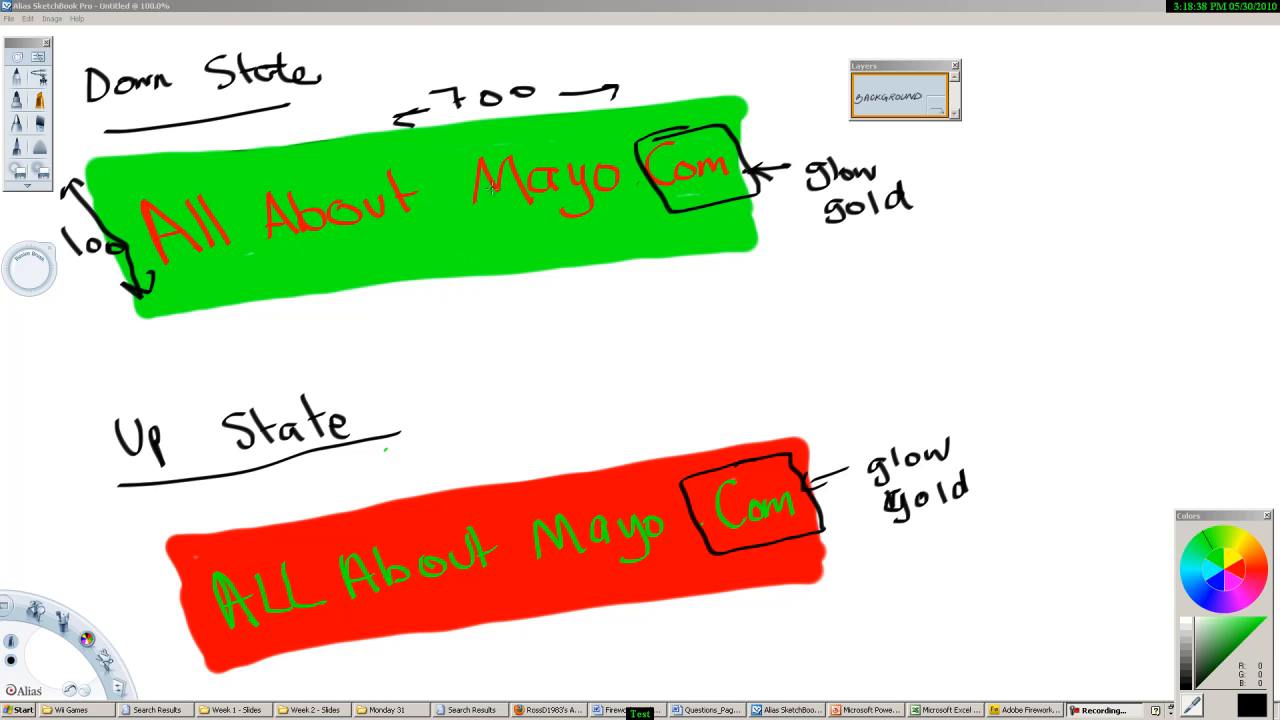
# - Draw a downward arrow from the green Down State banner to the red Up State banner in the sketch
pyautogui.moveTo(482, 297)
pyautogui.mouseDown()
pyautogui.moveTo(489, 440)
pyautogui.moveTo(505, 421)
pyautogui.moveTo(484, 430)
pyautogui.mouseUp()
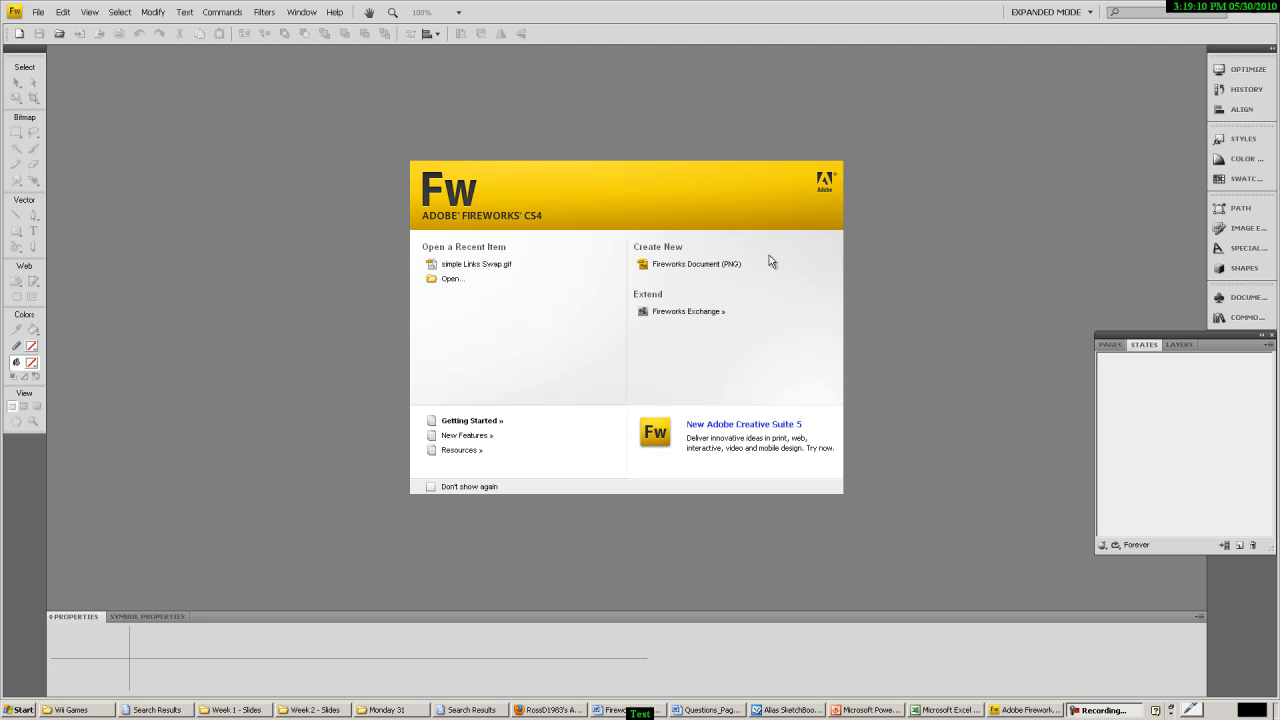
# - Switch to Fireworks and create a new document 700 pixels wide and 100 pixels high with a white canvas
pyautogui.click(680, 271)
pyautogui.moveTo(649, 262); pyautogui.dragTo(376, 225)
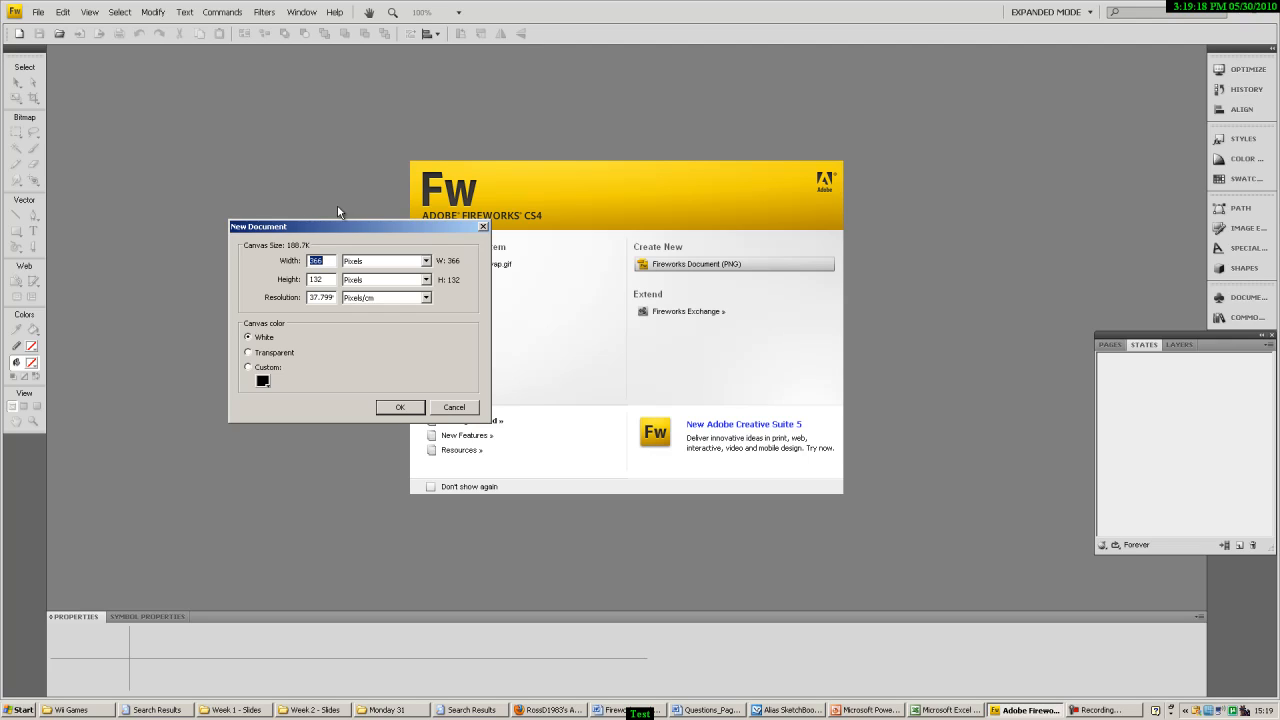
pyautogui.write('100')
pyautogui.press('BackSpace')
pyautogui.press('BackSpace')
pyautogui.press('BackSpace')
pyautogui.write('700')
pyautogui.press('Tab')
pyautogui.write('100')
pyautogui.click(251, 340)
pyautogui.click(396, 406)
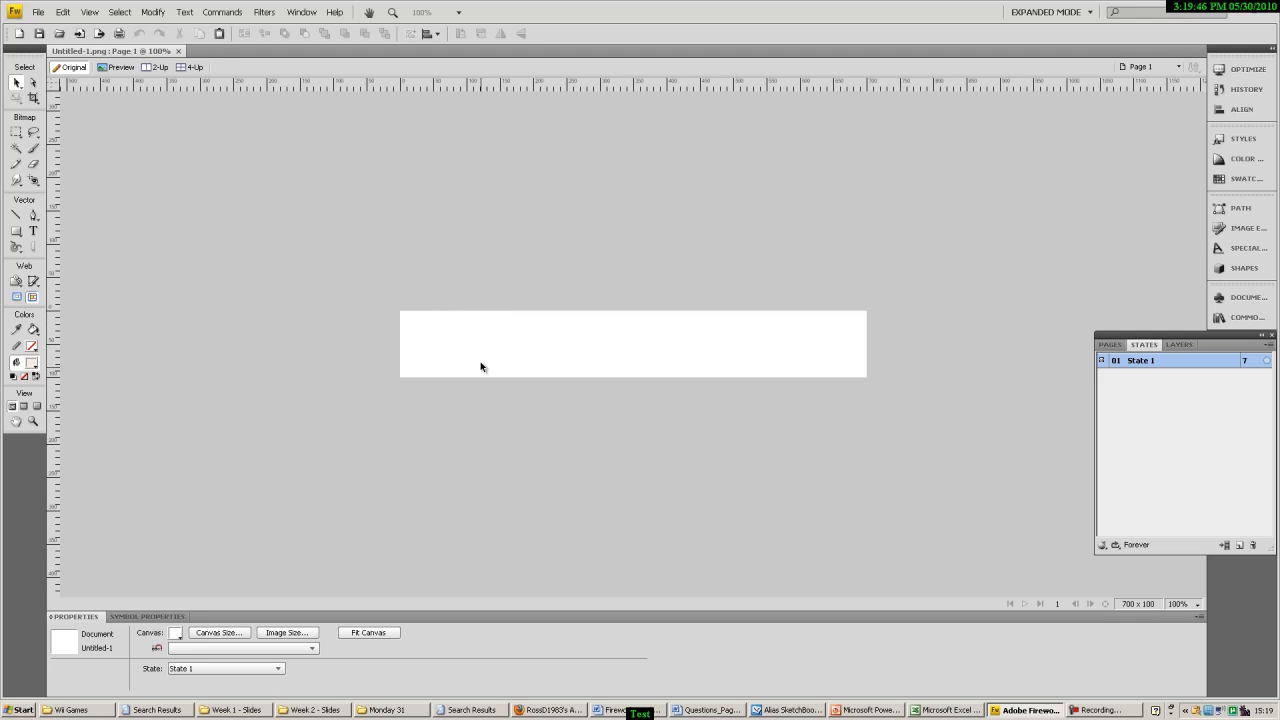
# - Following the SketchBook sketch, draw a solid green rectangle about 701 by 102 pixels over the whole Fireworks canvas
pyautogui.click(787, 710)
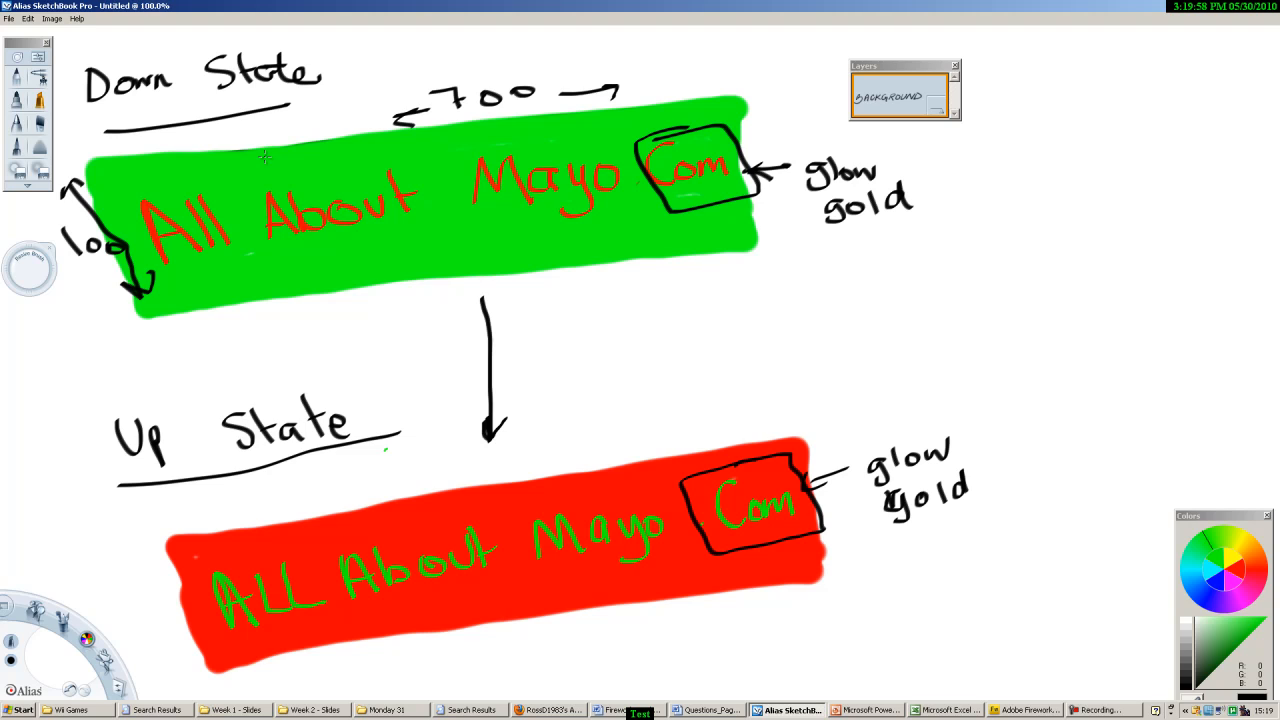
pyautogui.click(1015, 708)
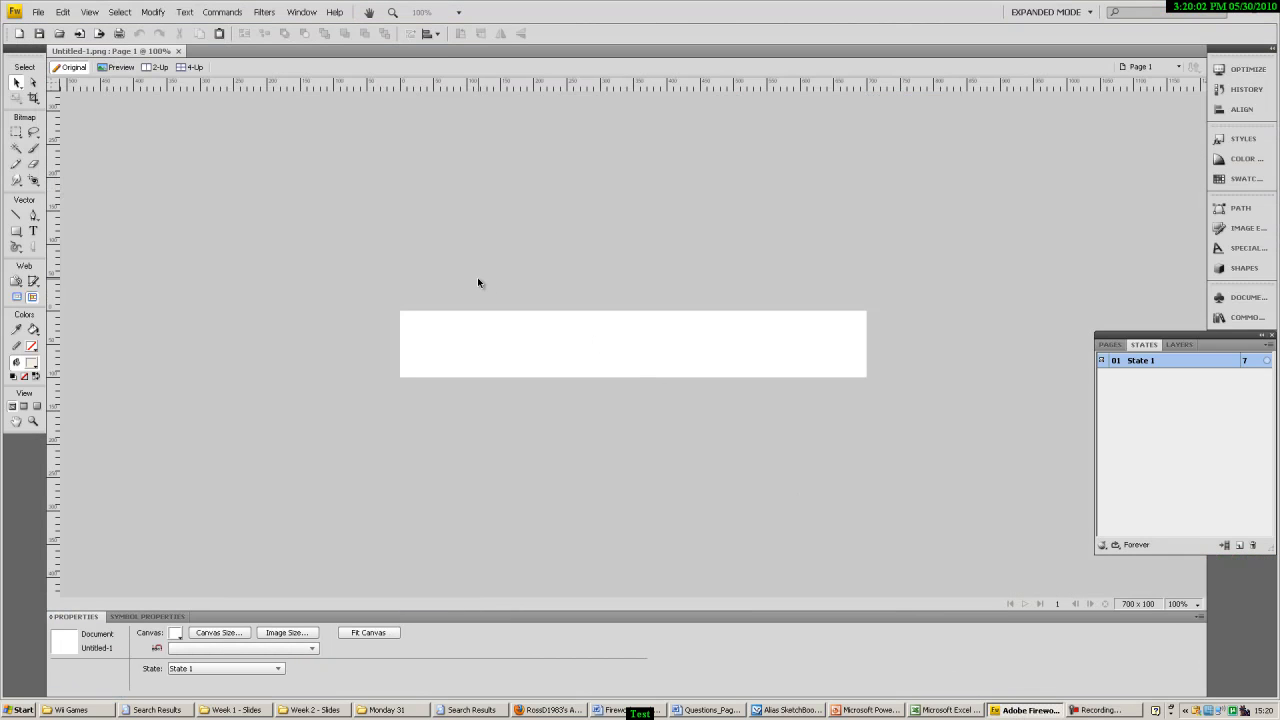
pyautogui.click(16, 236)
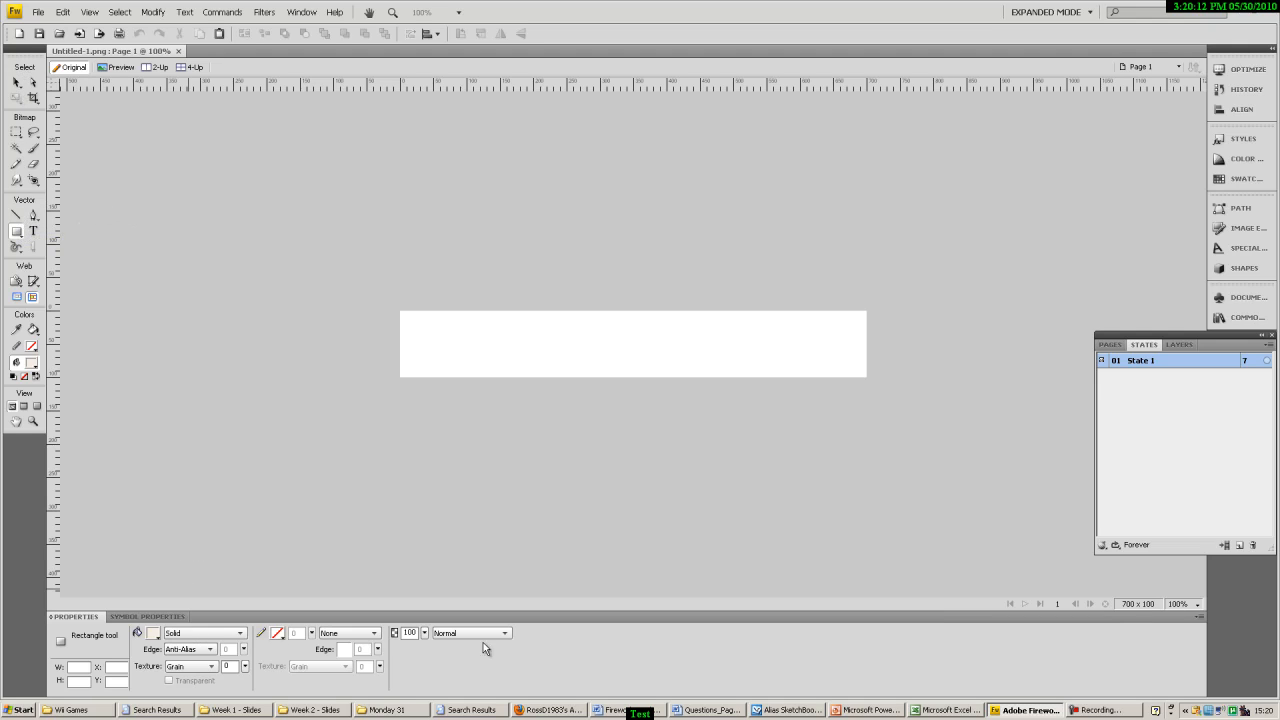
pyautogui.click(152, 633)
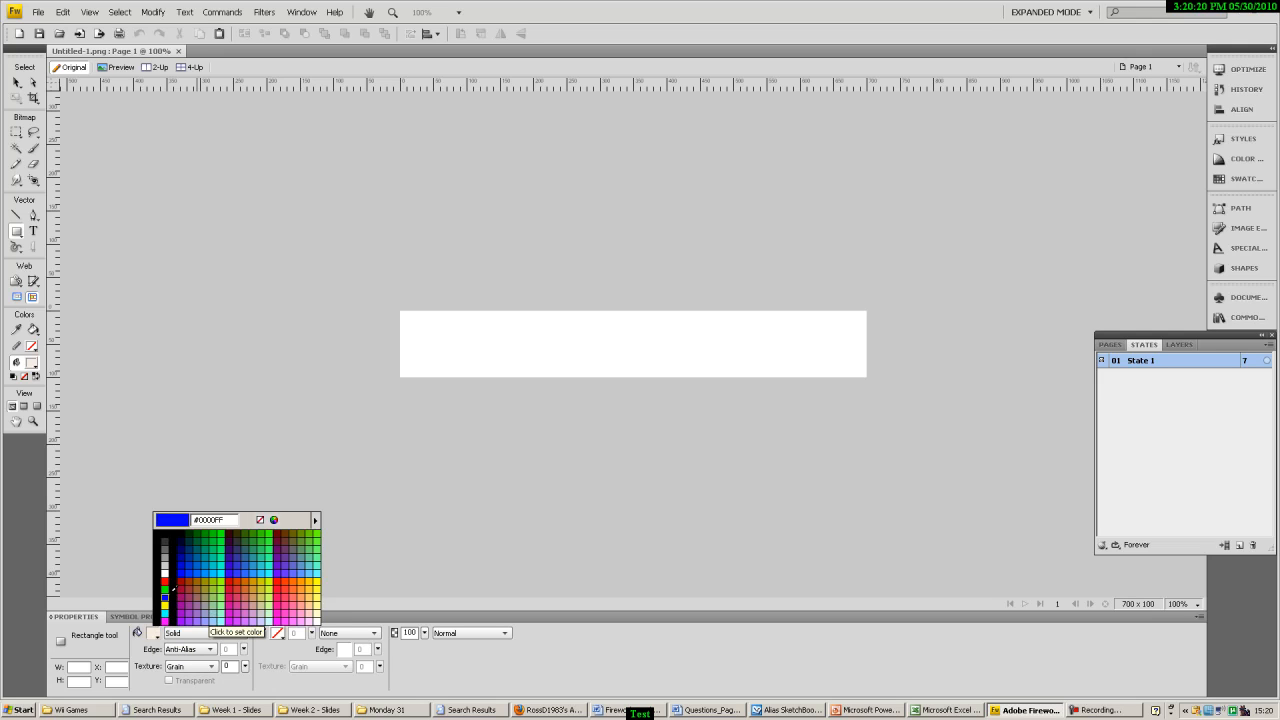
pyautogui.click(168, 586)
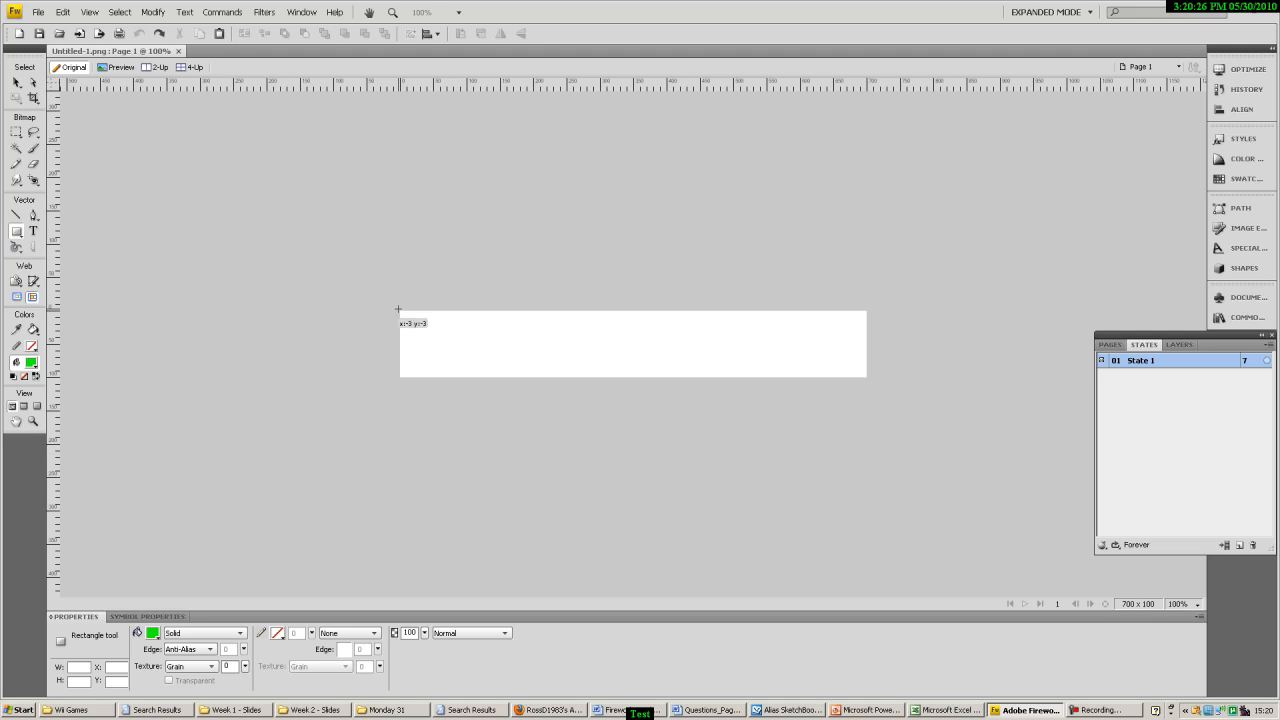
pyautogui.moveTo(399, 310); pyautogui.dragTo(866, 377)
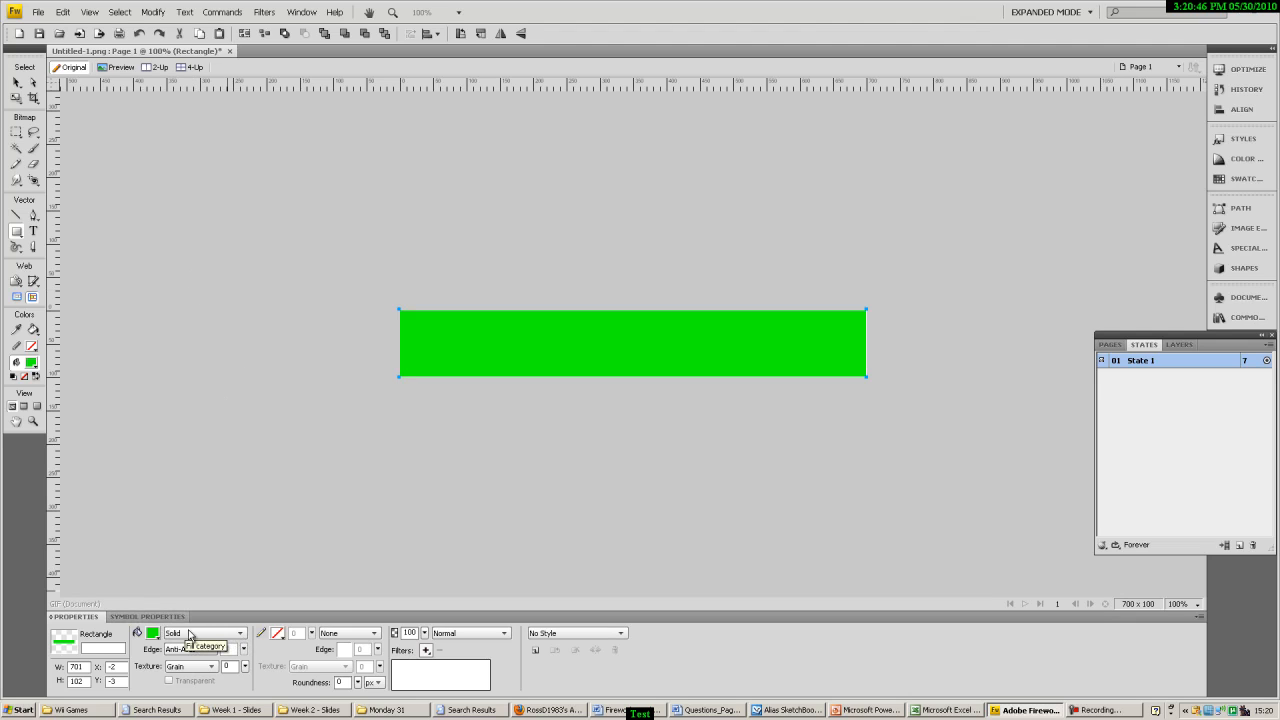
# - Change the green rectangle's fill to a Linear gradient
pyautogui.click(241, 635)
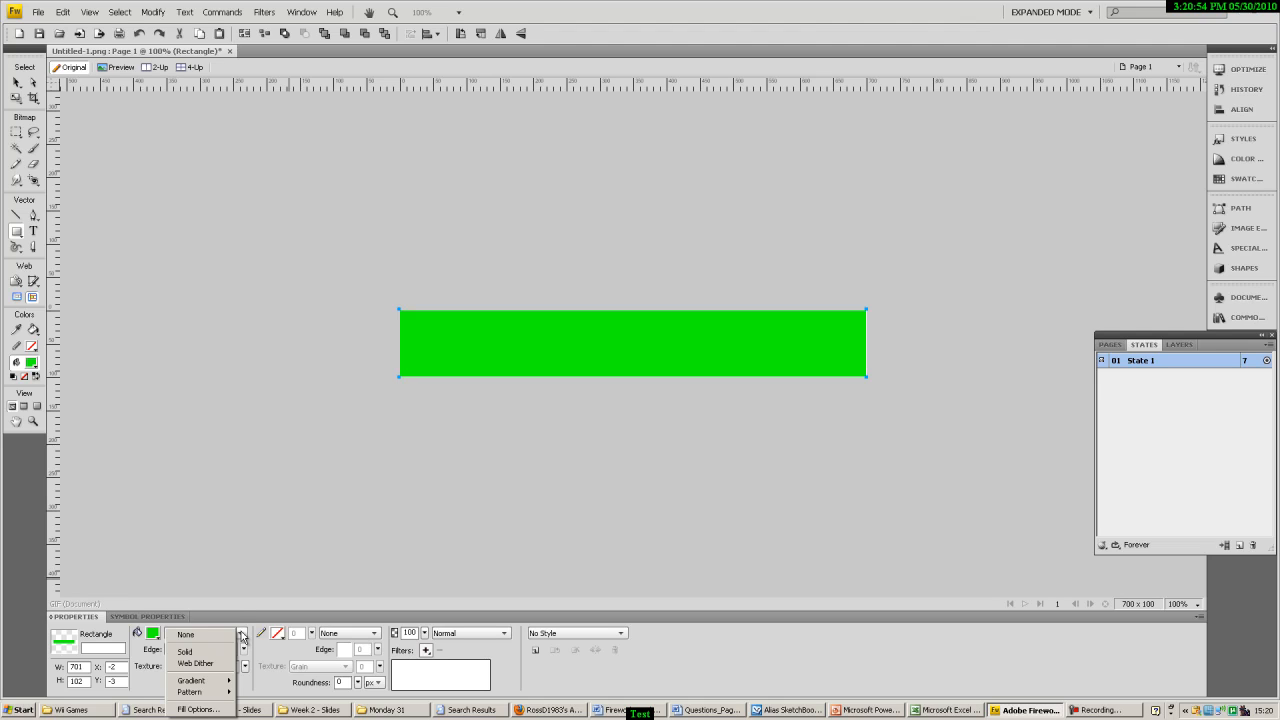
pyautogui.moveTo(238, 680)
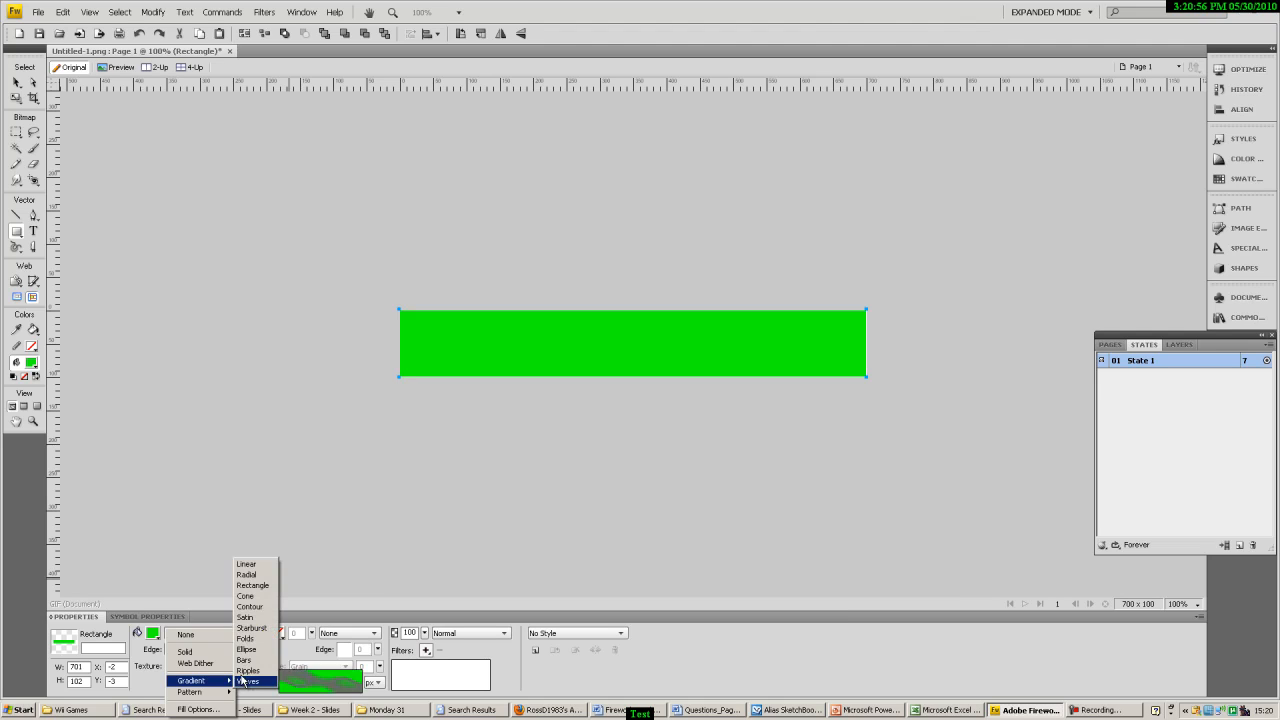
pyautogui.click(252, 566)
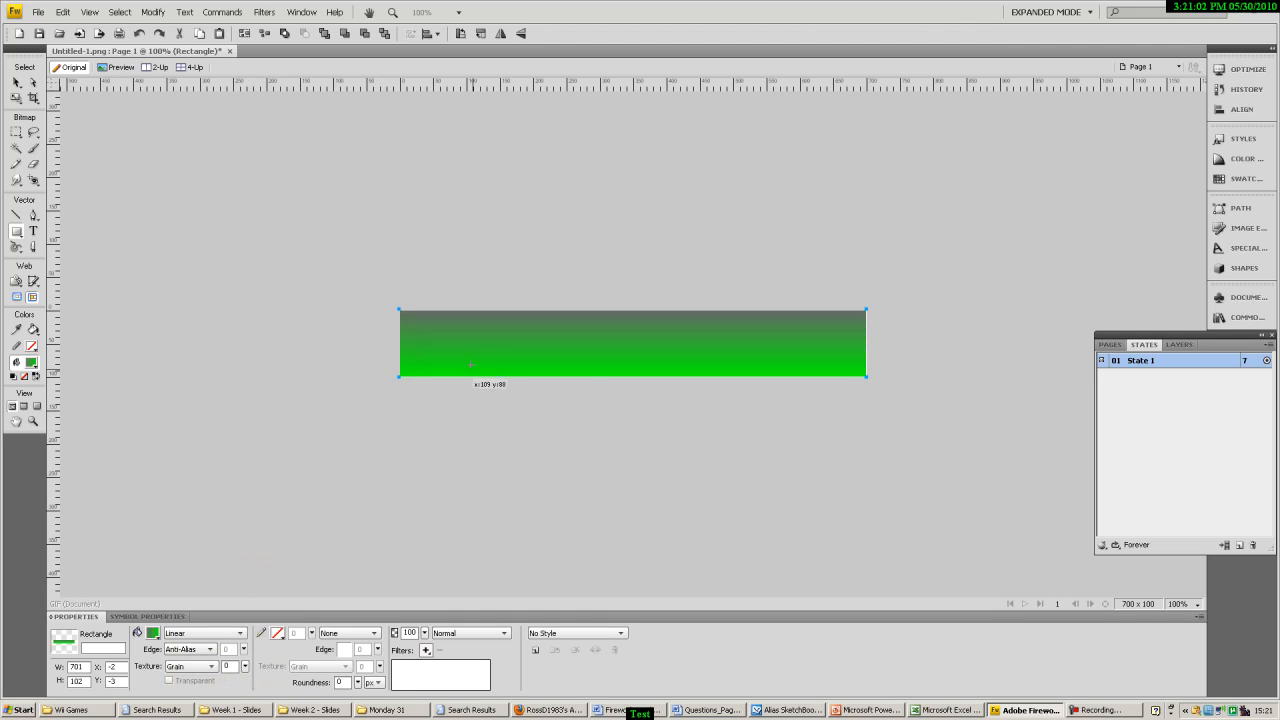
# - Check the banner wording in the SketchBook sketch and draw a text box about 675 pixels wide inside the Fireworks rectangle
pyautogui.click(785, 711)
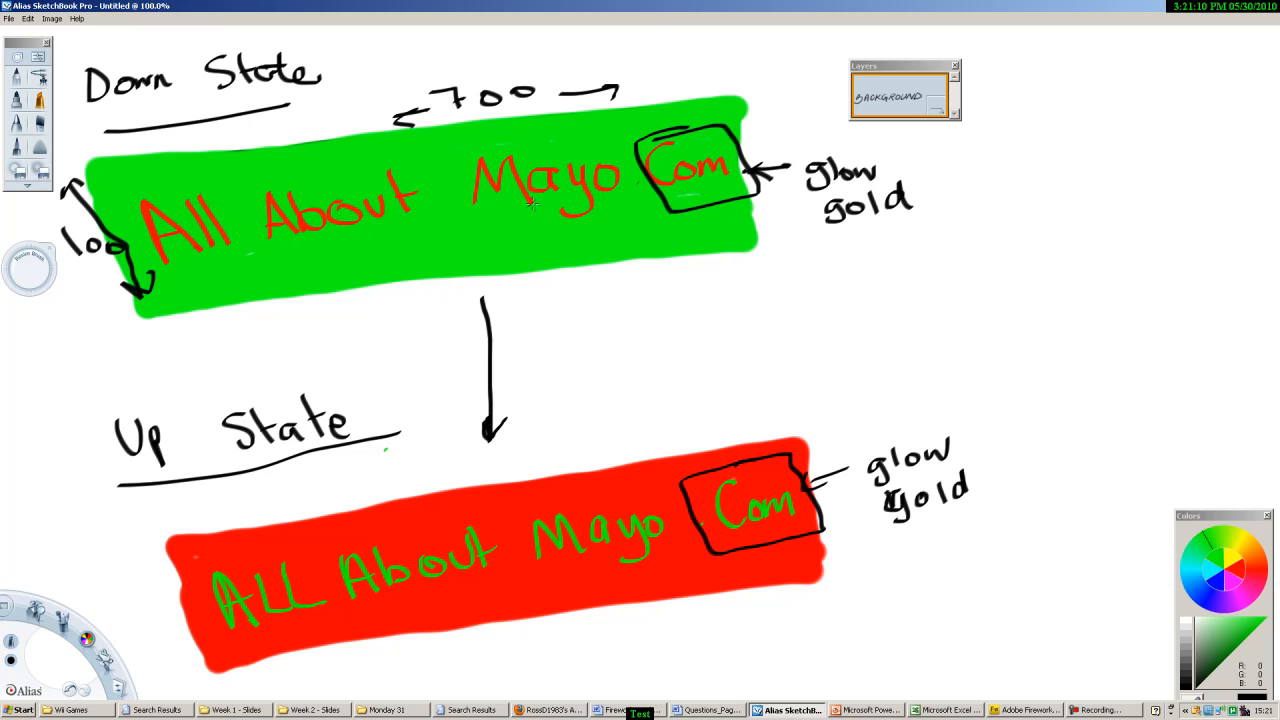
pyautogui.hotkey('alt', 'Tab')
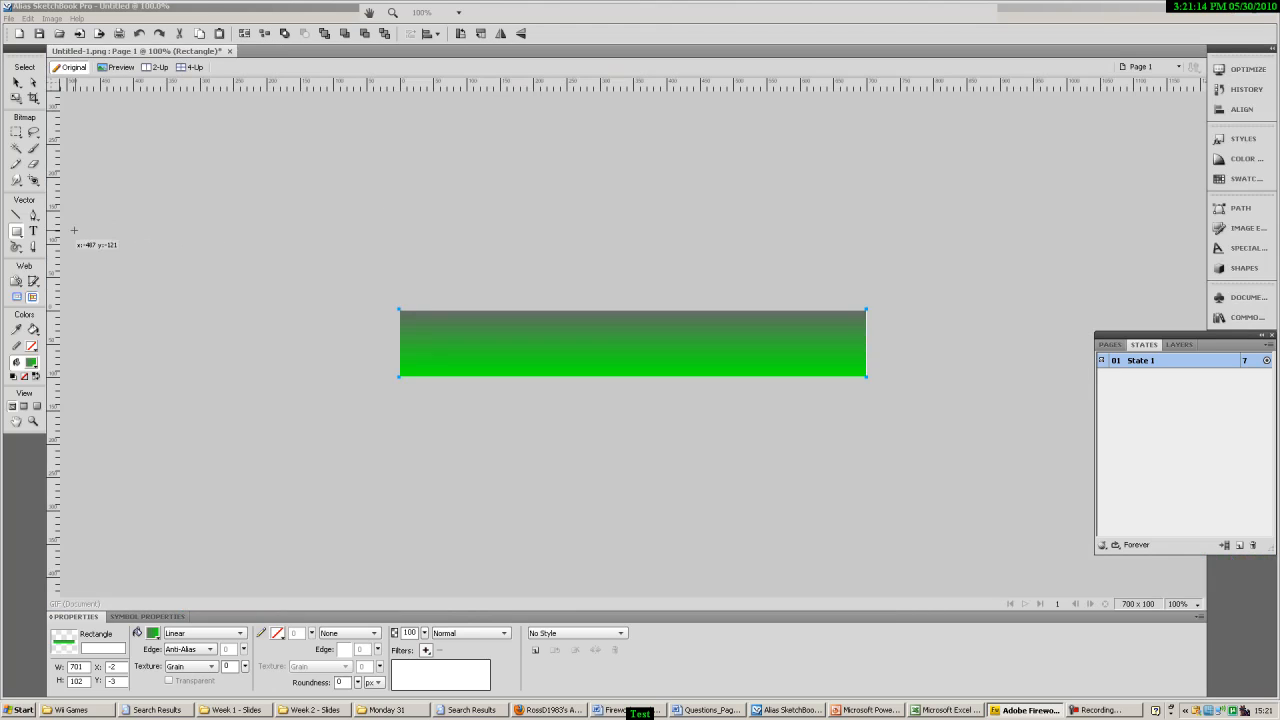
pyautogui.click(35, 233)
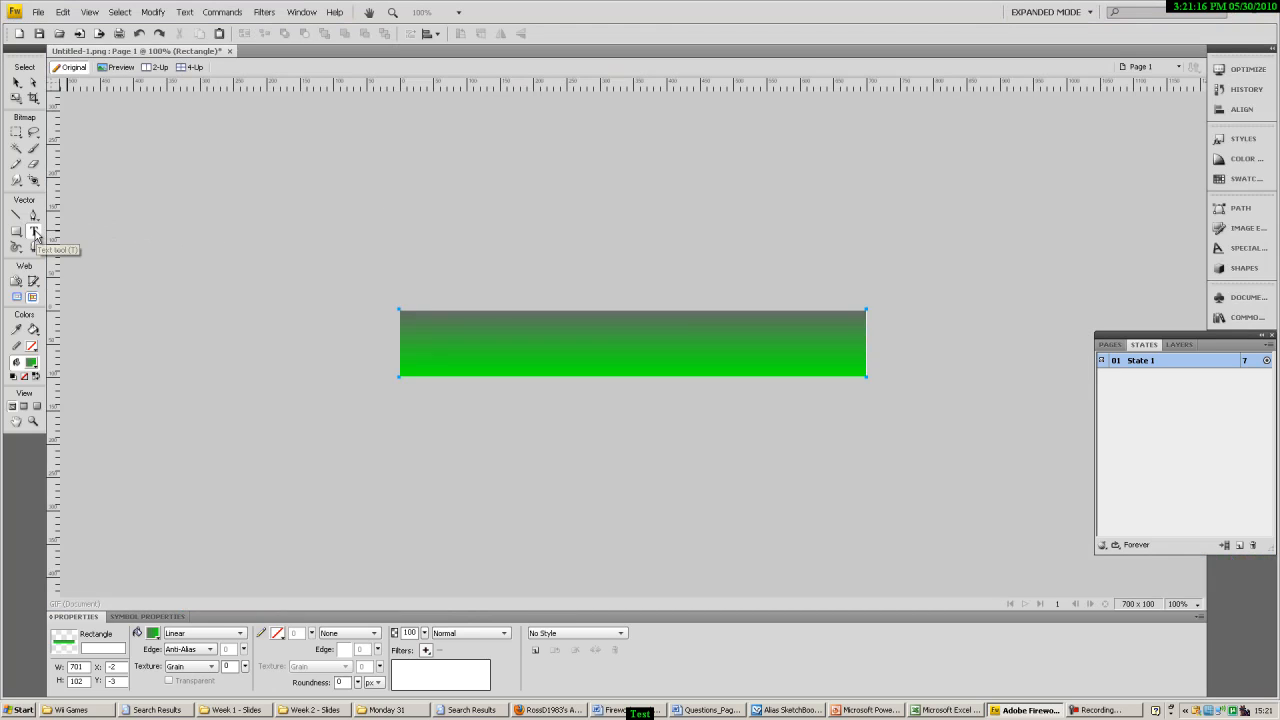
pyautogui.click(790, 710)
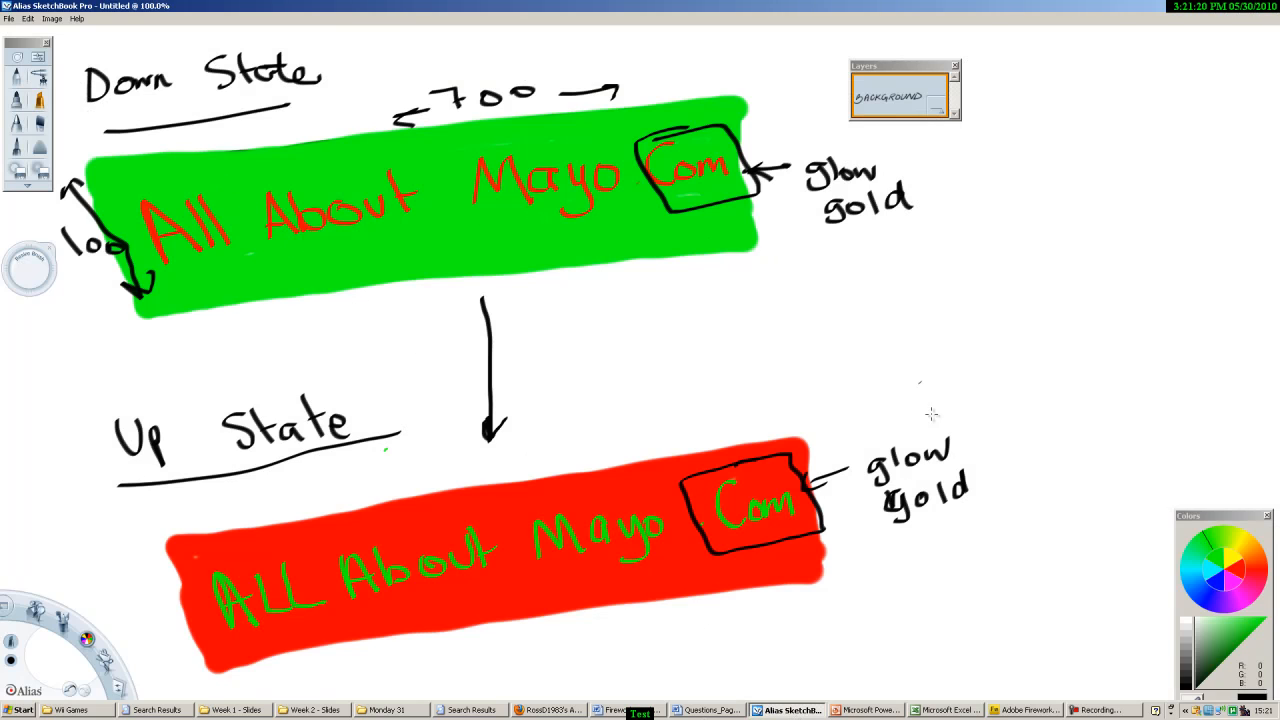
pyautogui.click(1026, 710)
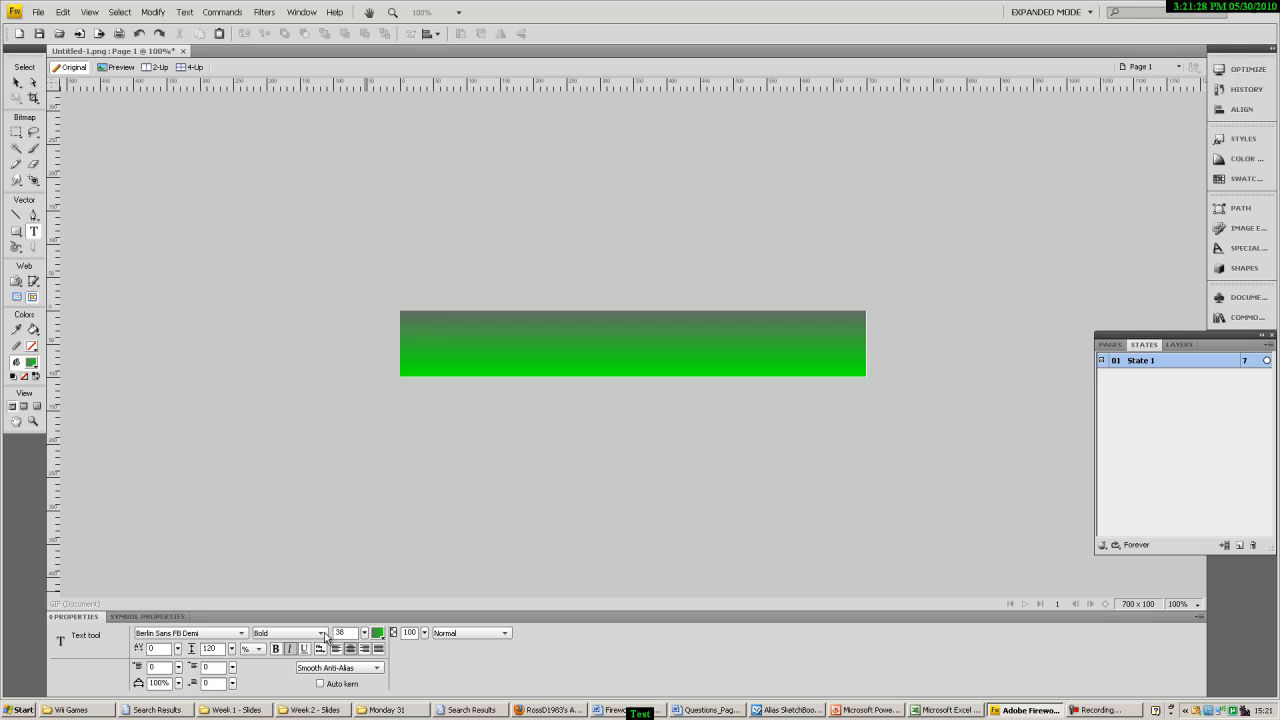
pyautogui.click(376, 634)
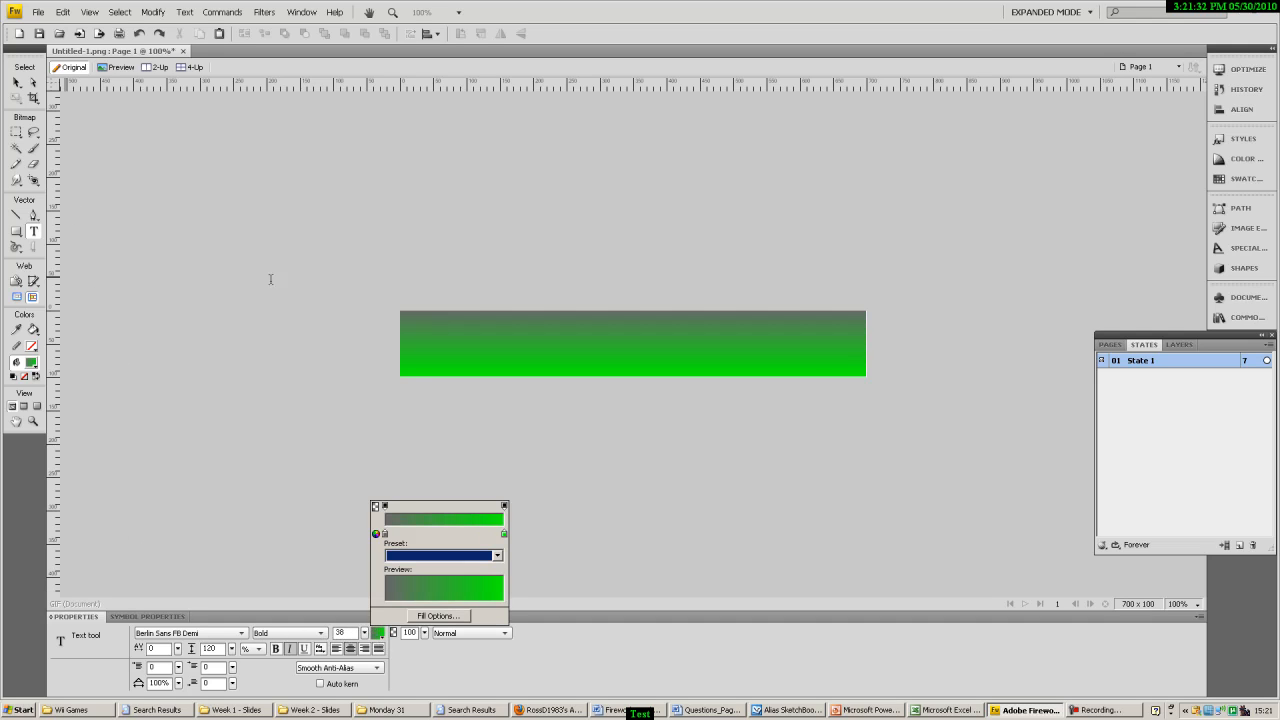
pyautogui.moveTo(409, 321); pyautogui.dragTo(489, 359)
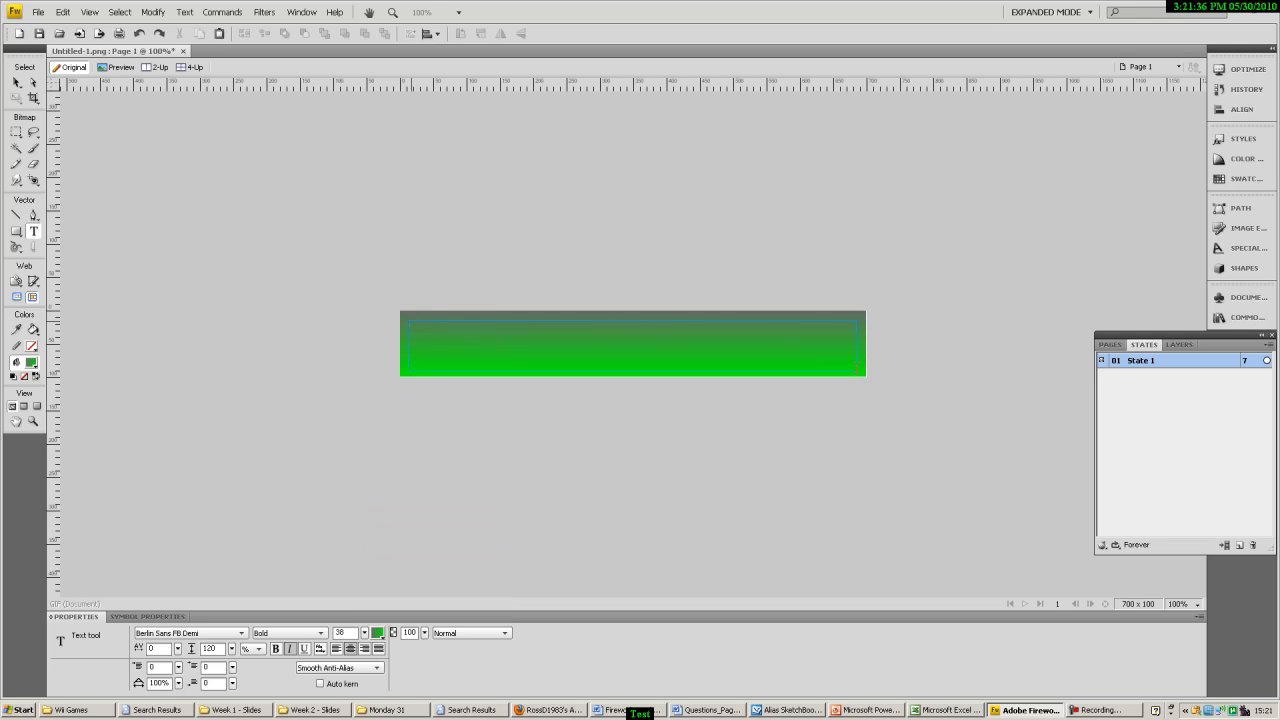
pyautogui.moveTo(858, 370); pyautogui.dragTo(858, 371)
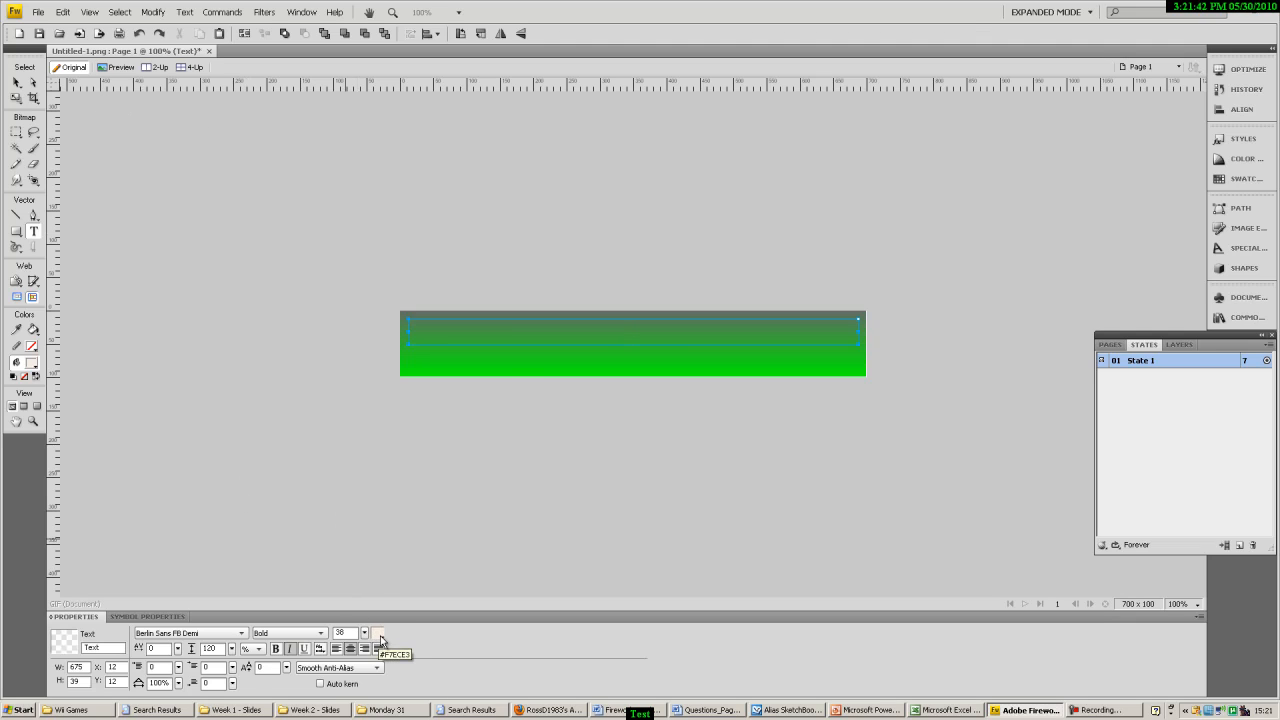
# - Set the text colour to red and enter "All About Mayo.com" in the text box
pyautogui.click(381, 636)
pyautogui.click(389, 559)
pyautogui.write('All')
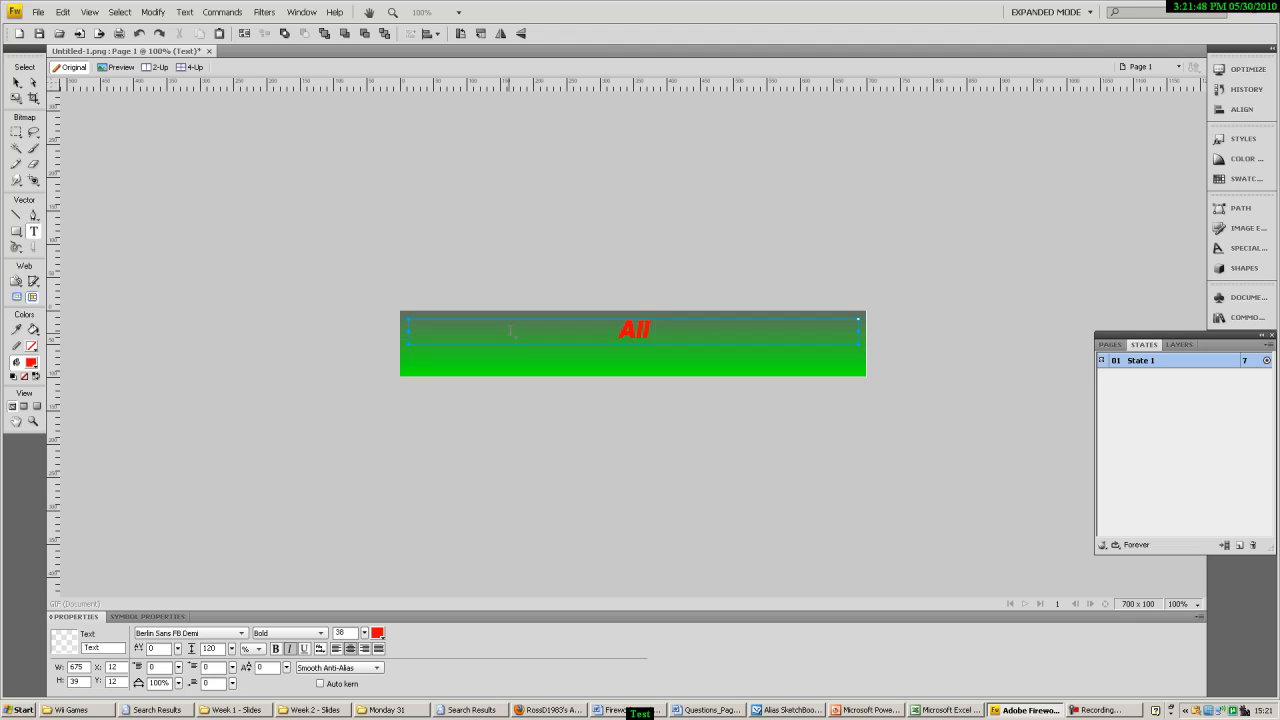
pyautogui.write(' About May')
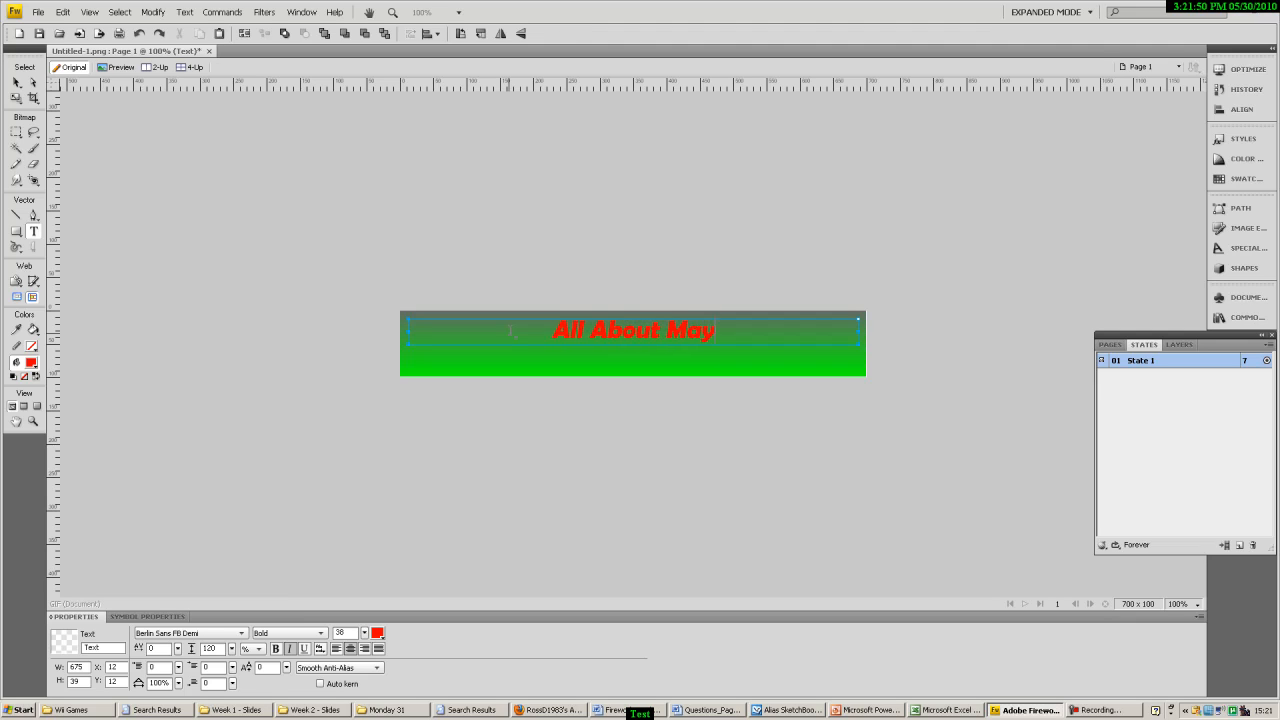
pyautogui.write('o.')
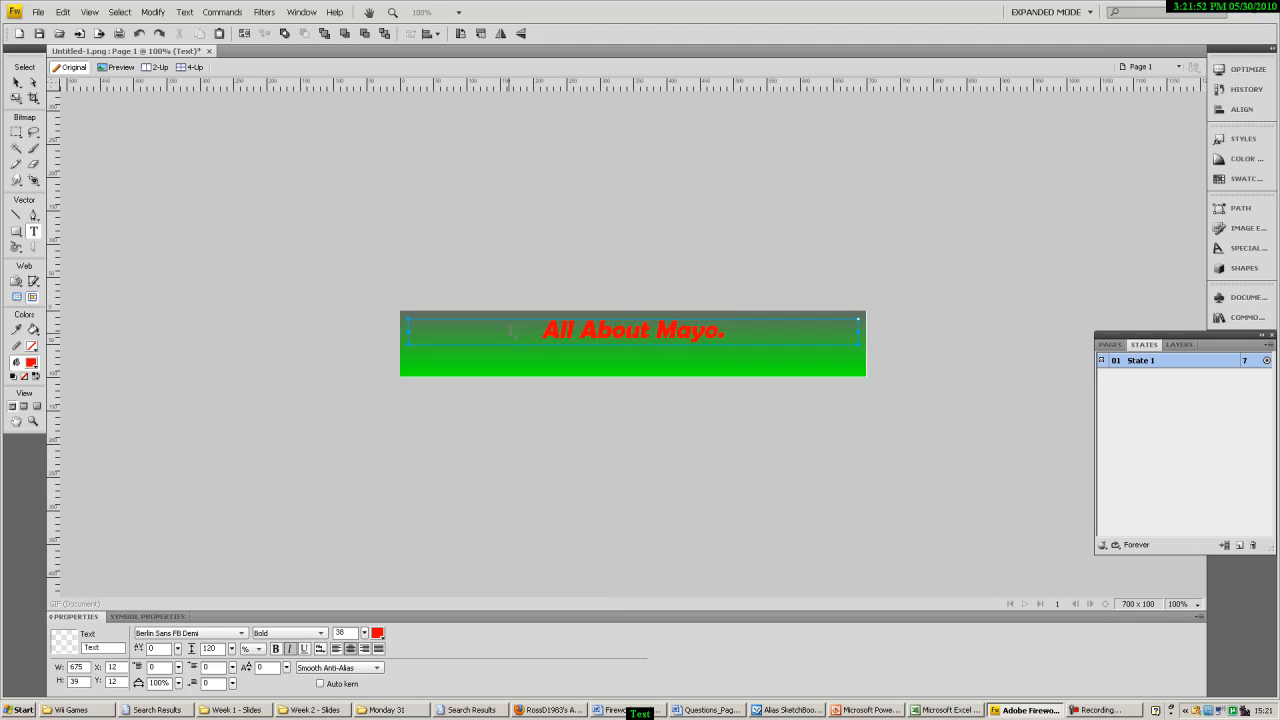
pyautogui.write('com')
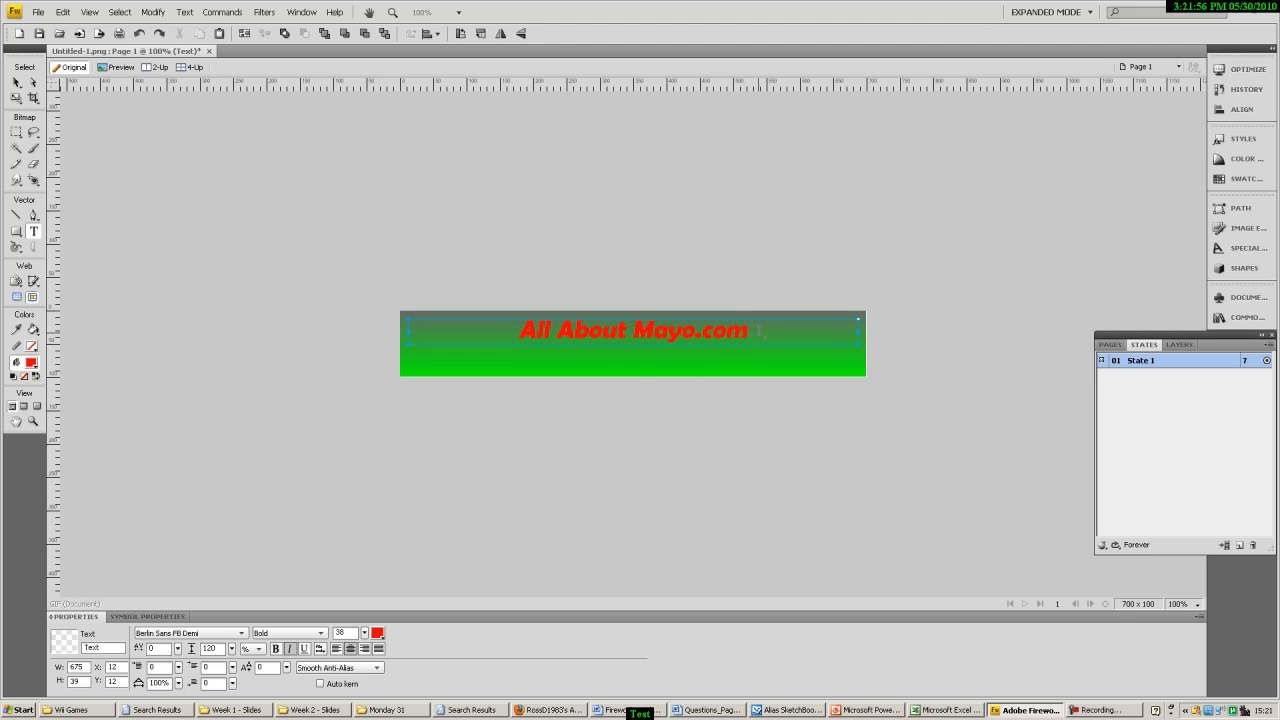
# - Increase the font size of the whole "All About Mayo.com" text to 60
pyautogui.moveTo(760, 331); pyautogui.dragTo(511, 330)
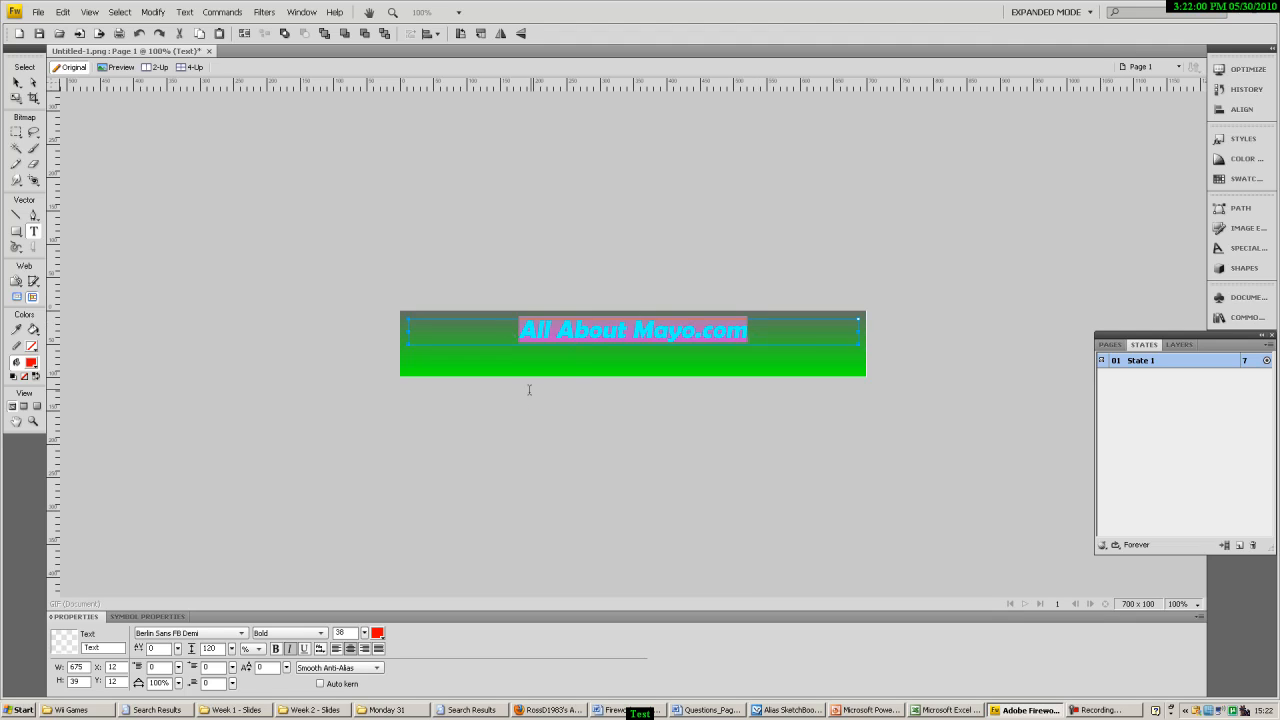
pyautogui.click(363, 634)
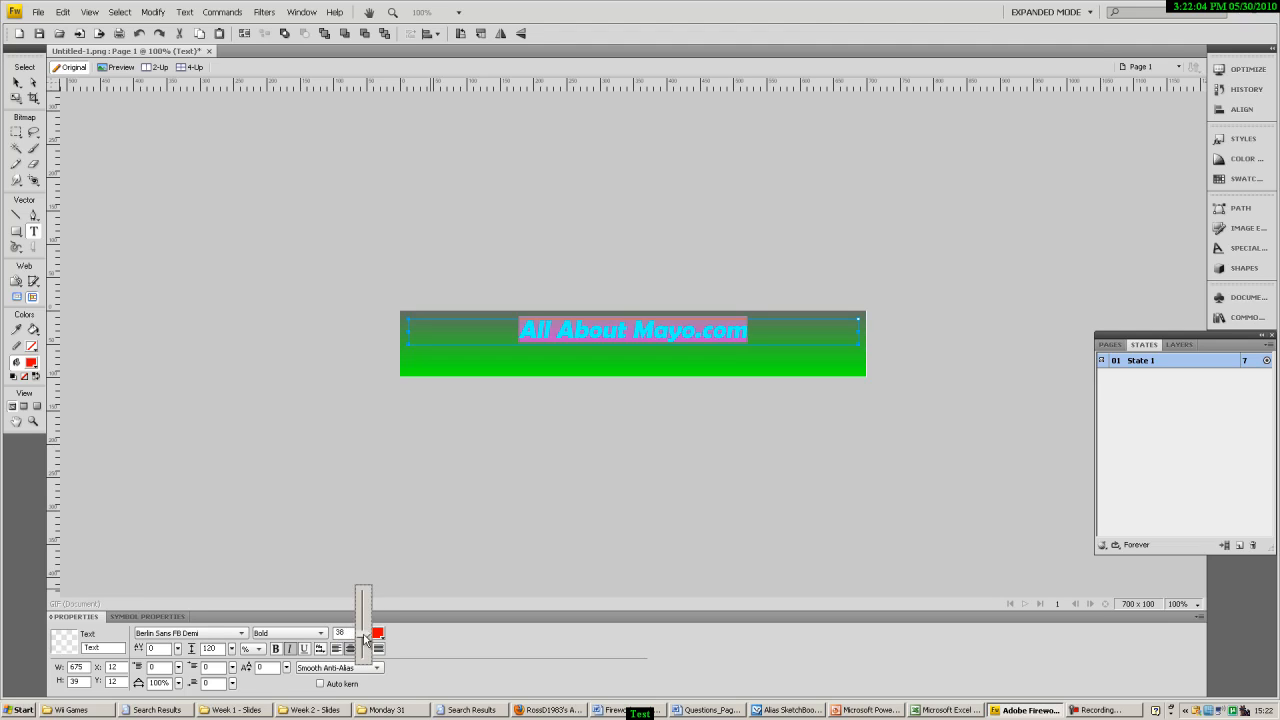
pyautogui.moveTo(364, 638); pyautogui.dragTo(364, 622)
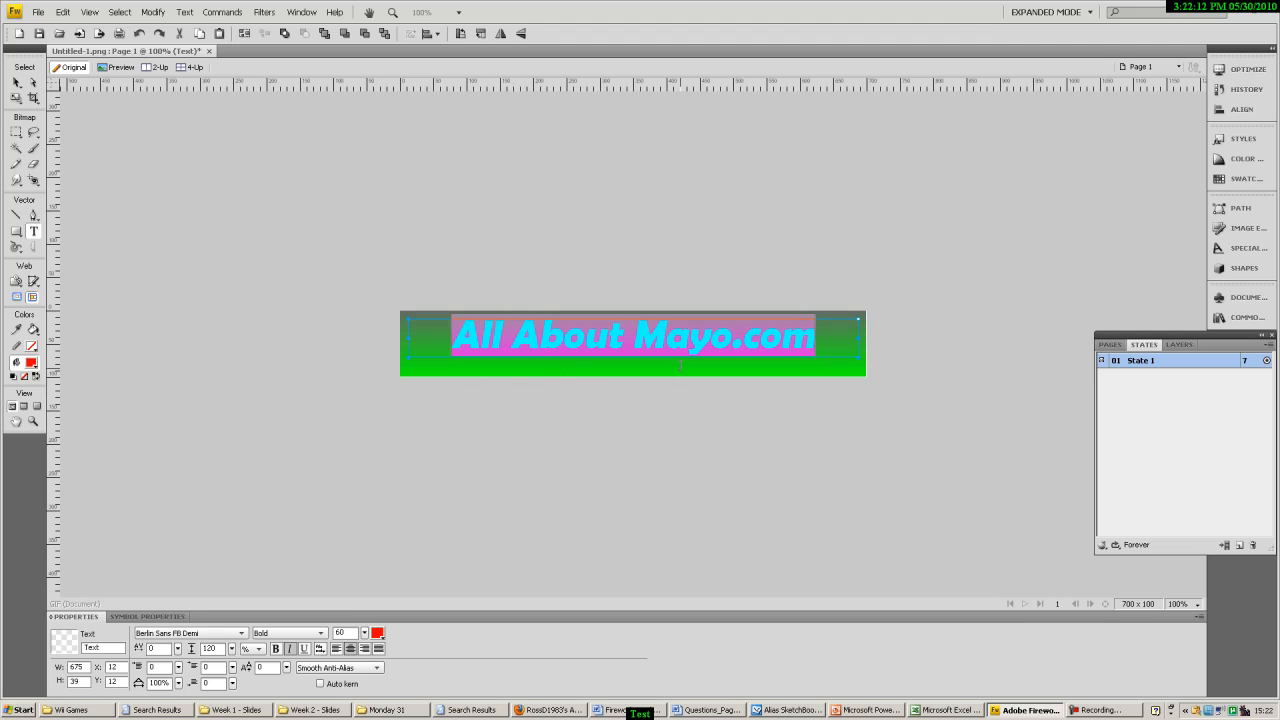
# - Move the banner text slightly right and down to about X 24, Y 21, and leave everything deselected
pyautogui.click(15, 84)
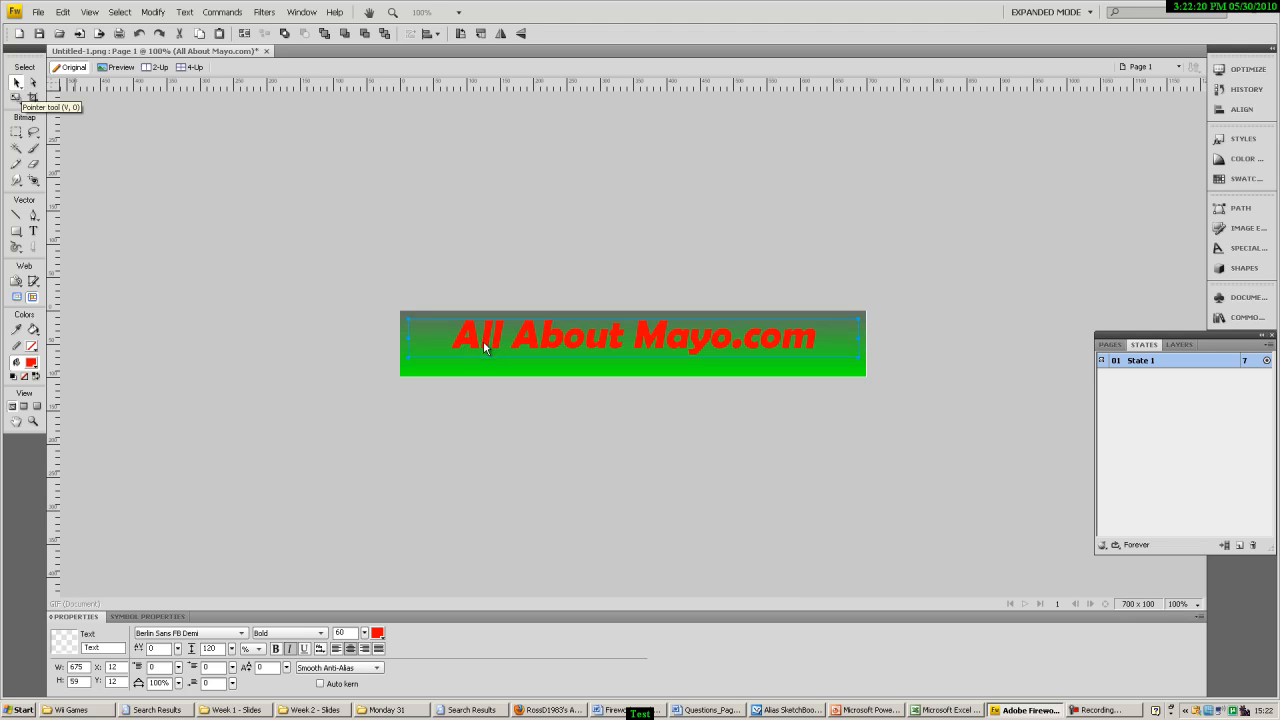
pyautogui.moveTo(490, 346); pyautogui.dragTo(503, 346)
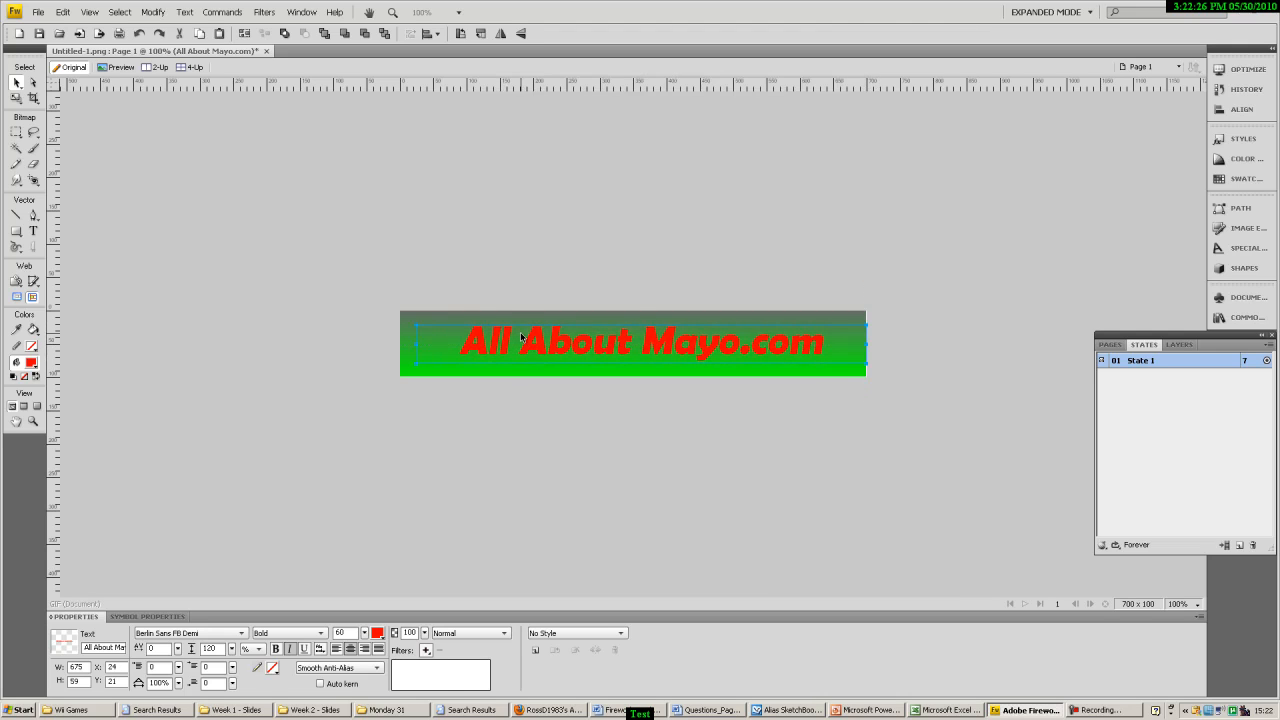
pyautogui.click(841, 373)
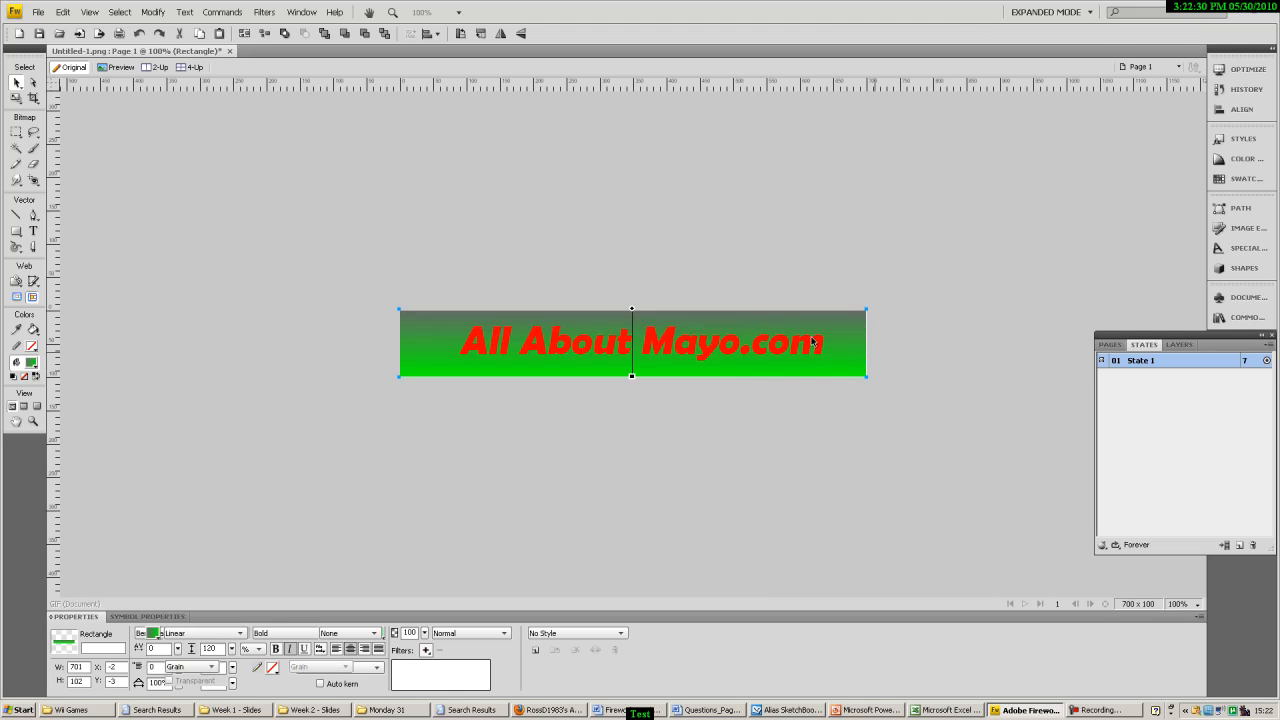
pyautogui.hotkey('ctrl', 'd')
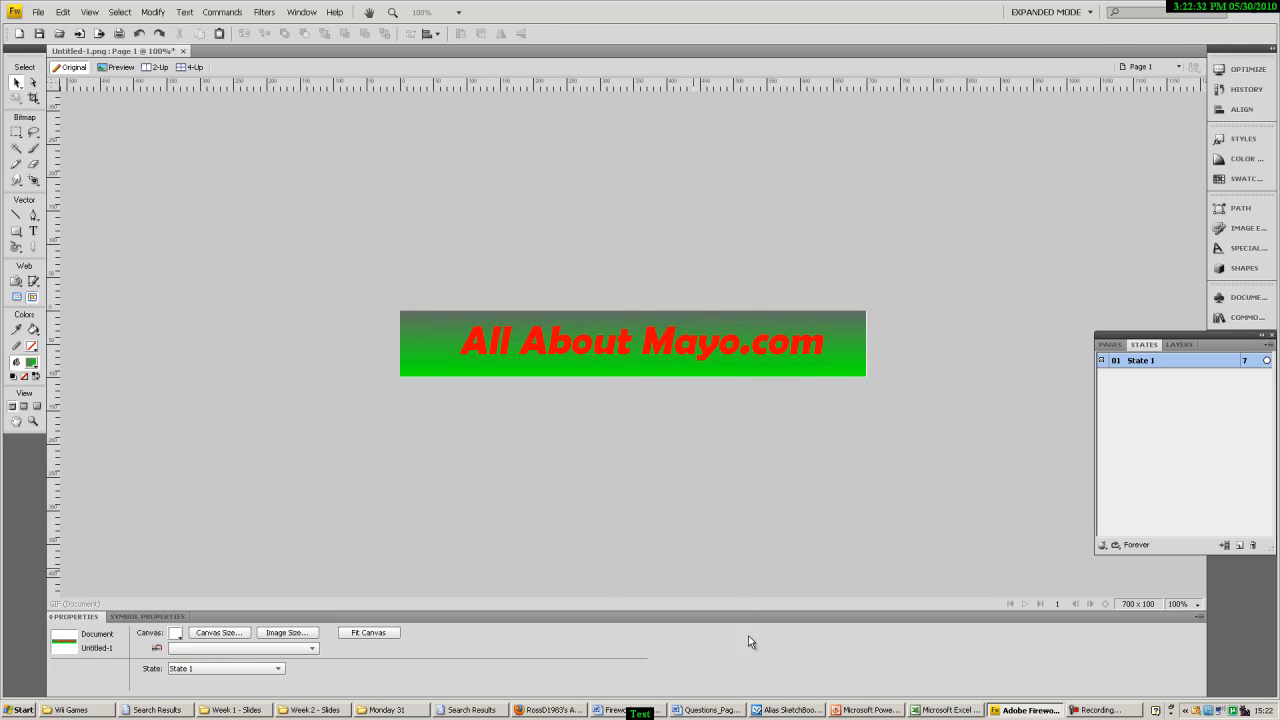
# - Check the gold glow note in the SketchBook sketch and try to select only "com" in the Fireworks banner text
pyautogui.click(801, 714)
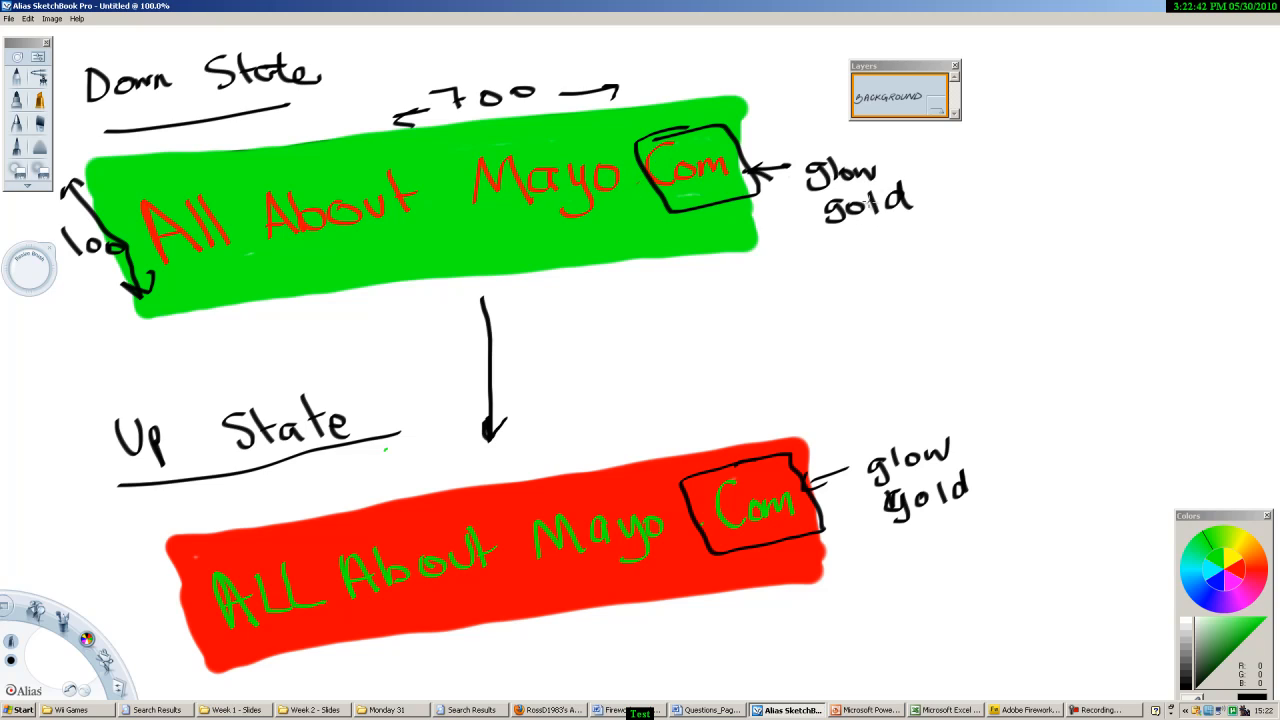
pyautogui.click(1038, 712)
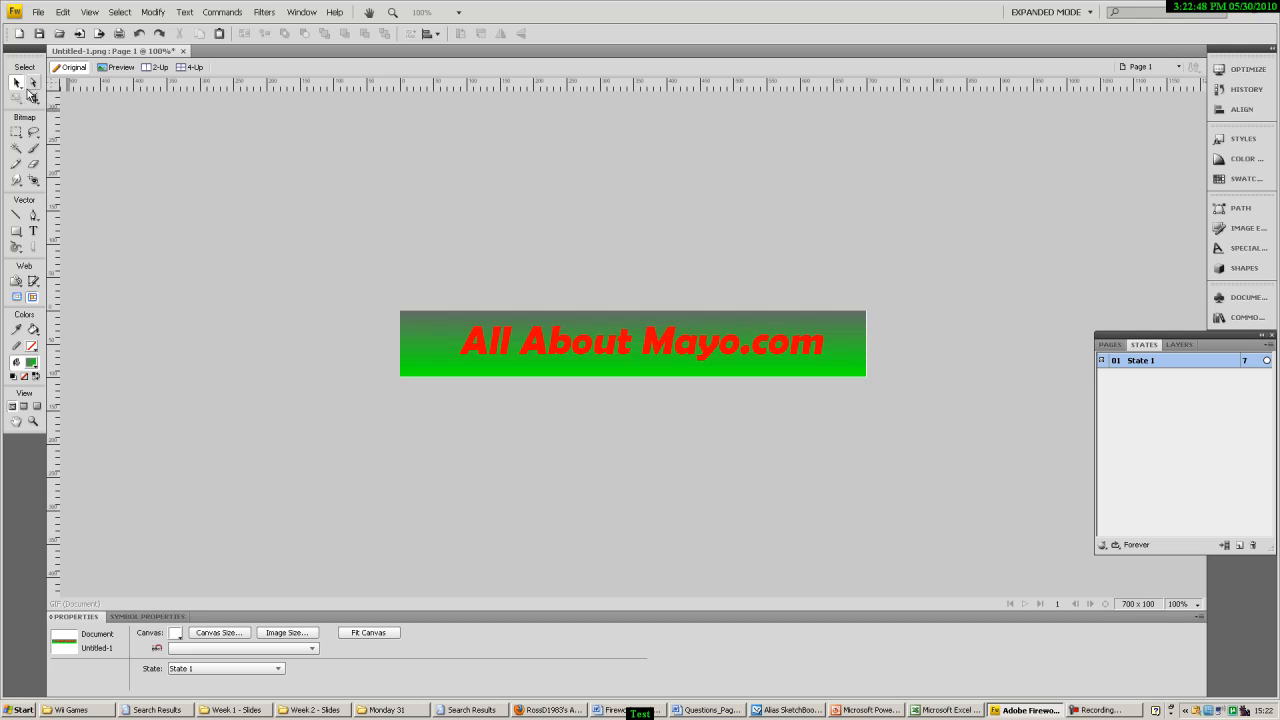
pyautogui.doubleClick(788, 344)
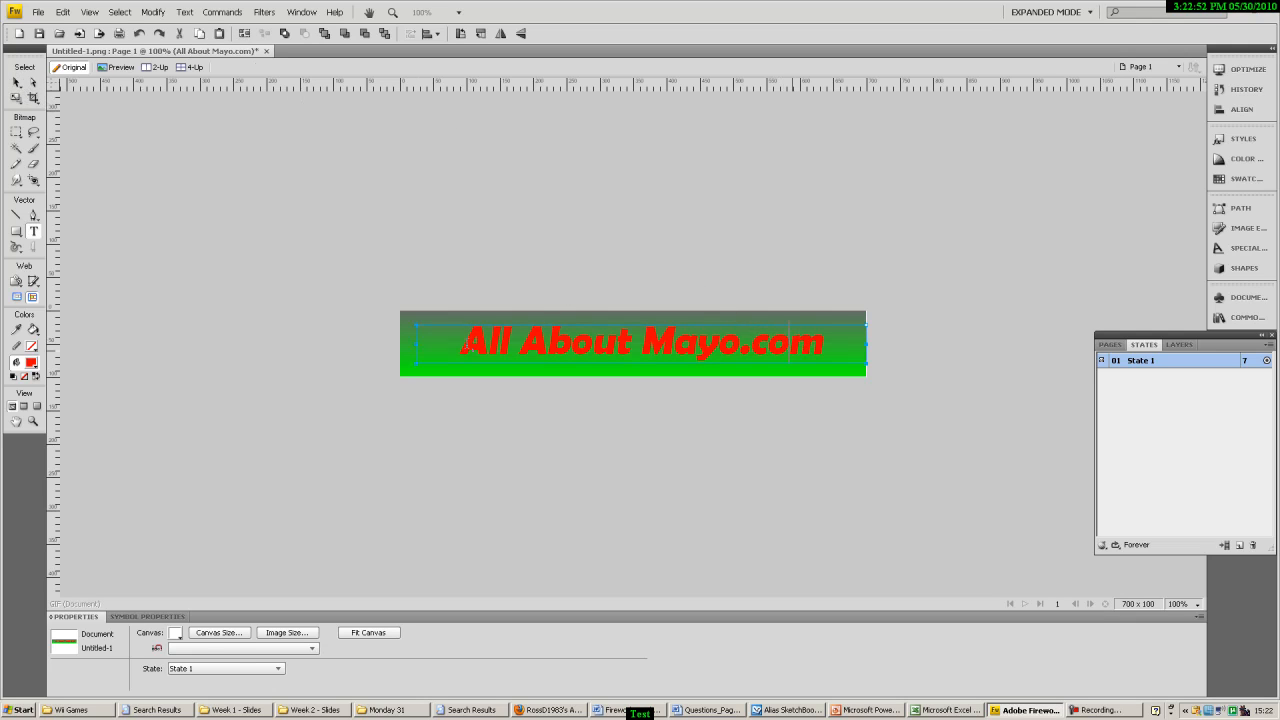
pyautogui.moveTo(750, 344); pyautogui.dragTo(823, 344)
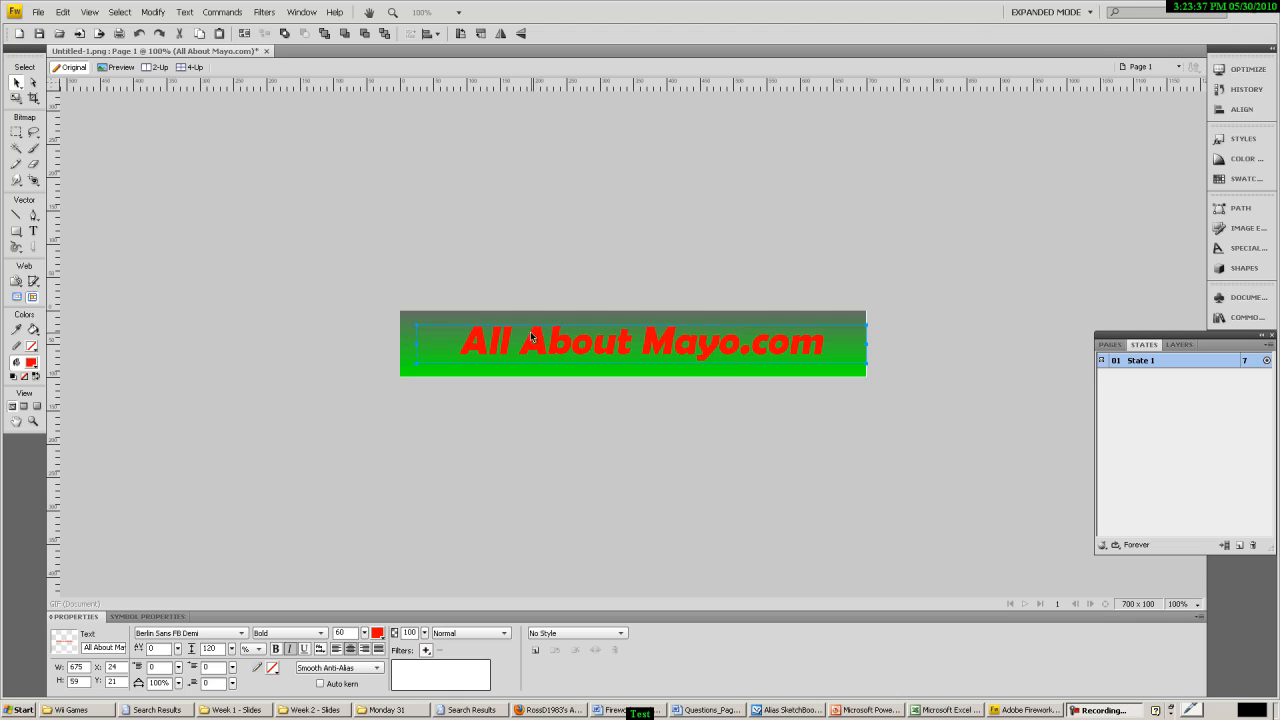
# - Delete ".com" from the banner text, leaving only "All About Mayo", and finish editing the text
pyautogui.doubleClick(792, 345)
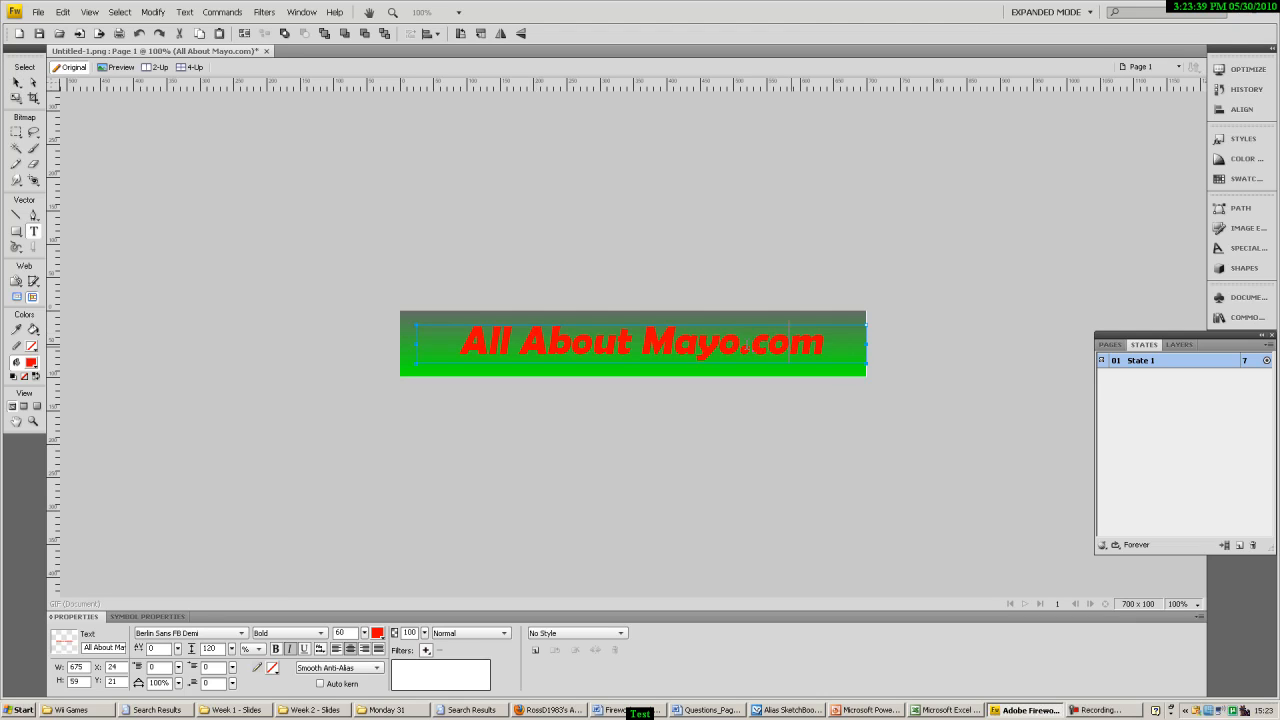
pyautogui.moveTo(740, 345); pyautogui.dragTo(822, 345)
pyautogui.press('BackSpace')
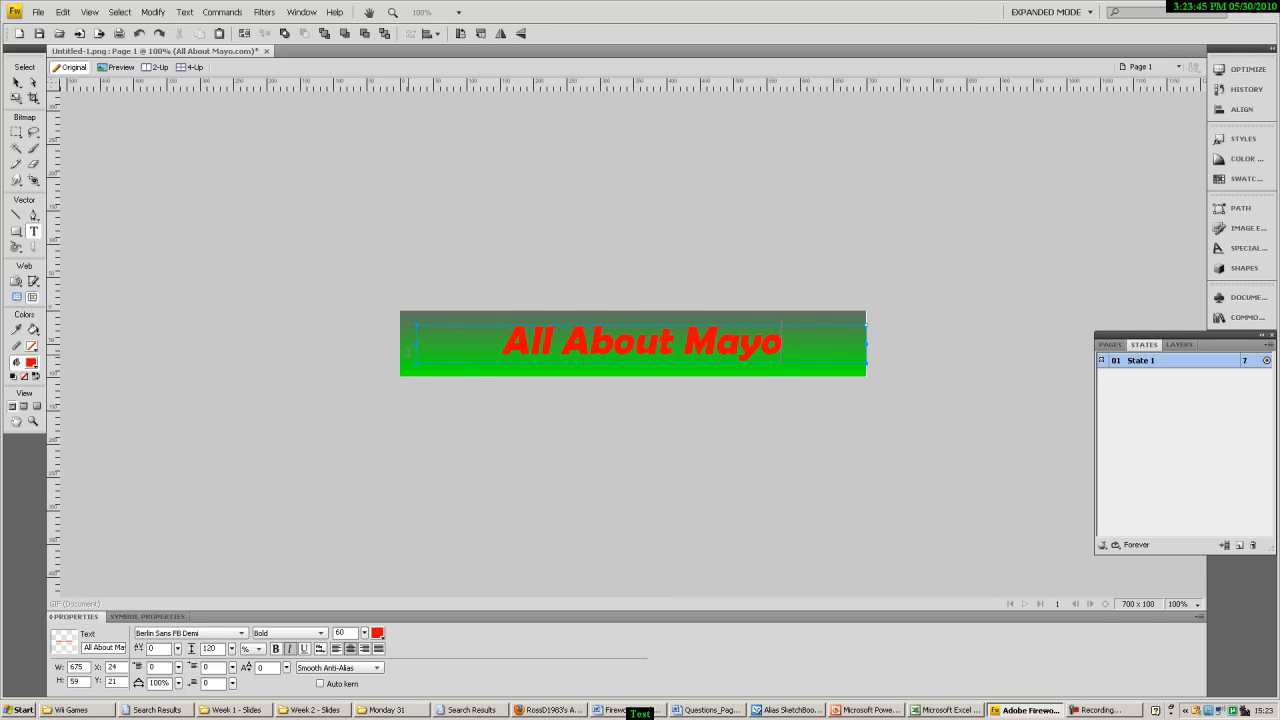
pyautogui.click(16, 82)
pyautogui.click(34, 231)
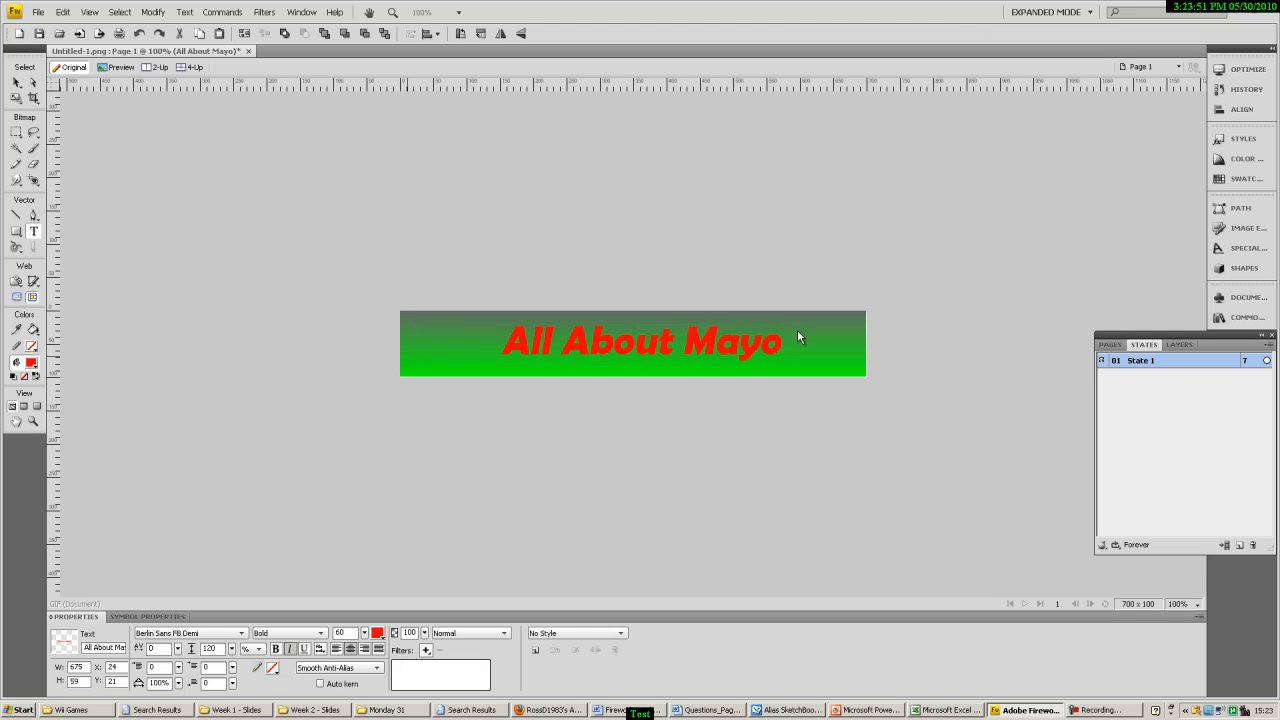
# - Move the "All About Mayo" text left to about X -17 and try to draw a text box in the freed space after it
pyautogui.click(16, 82)
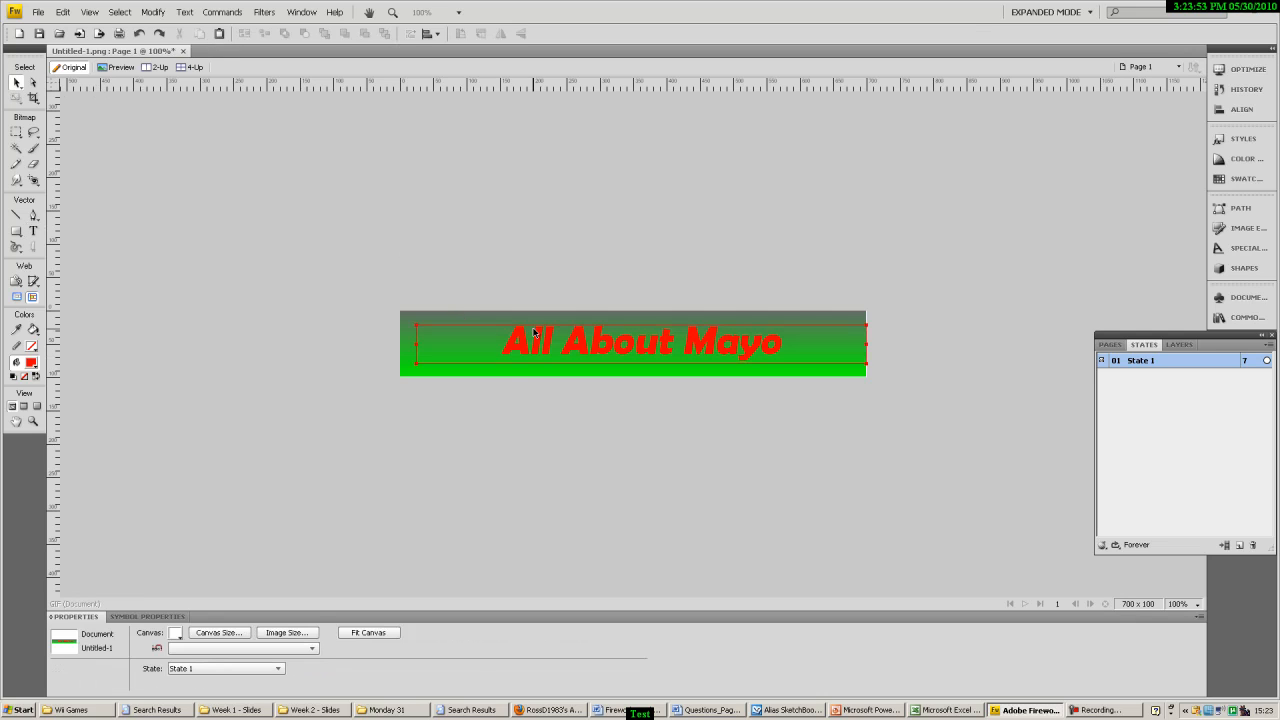
pyautogui.moveTo(537, 345); pyautogui.dragTo(510, 345)
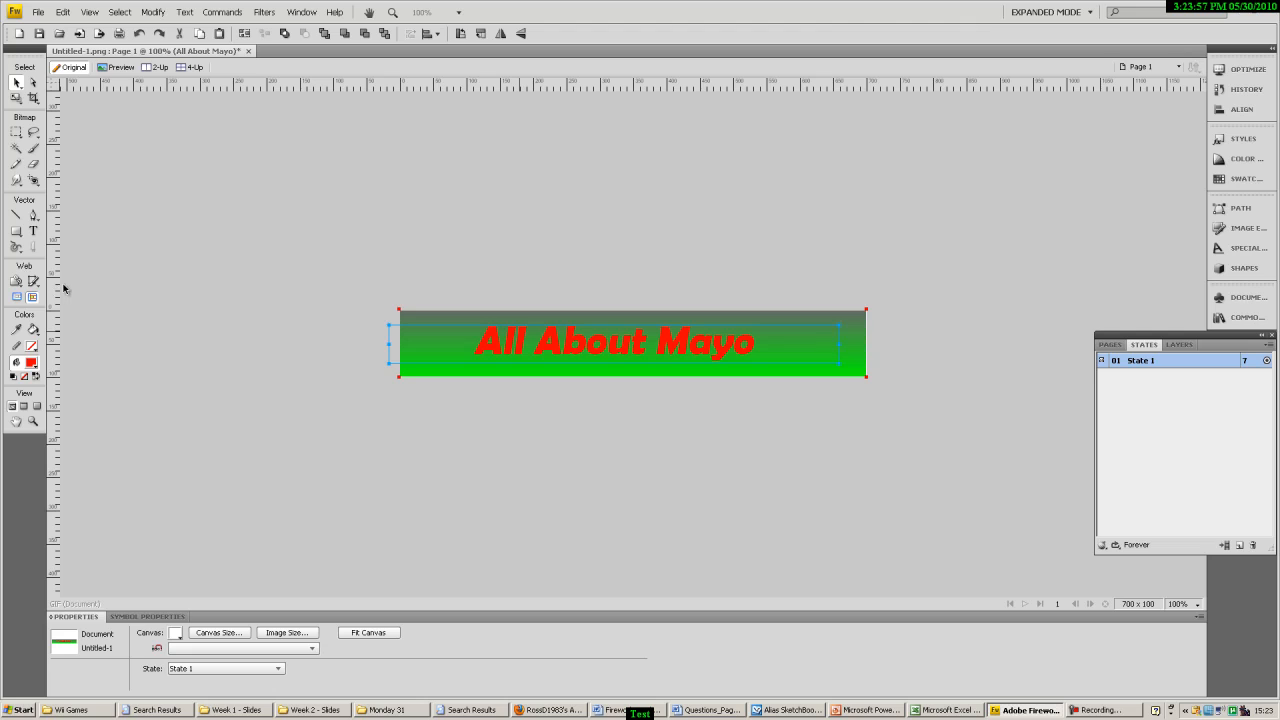
pyautogui.click(33, 232)
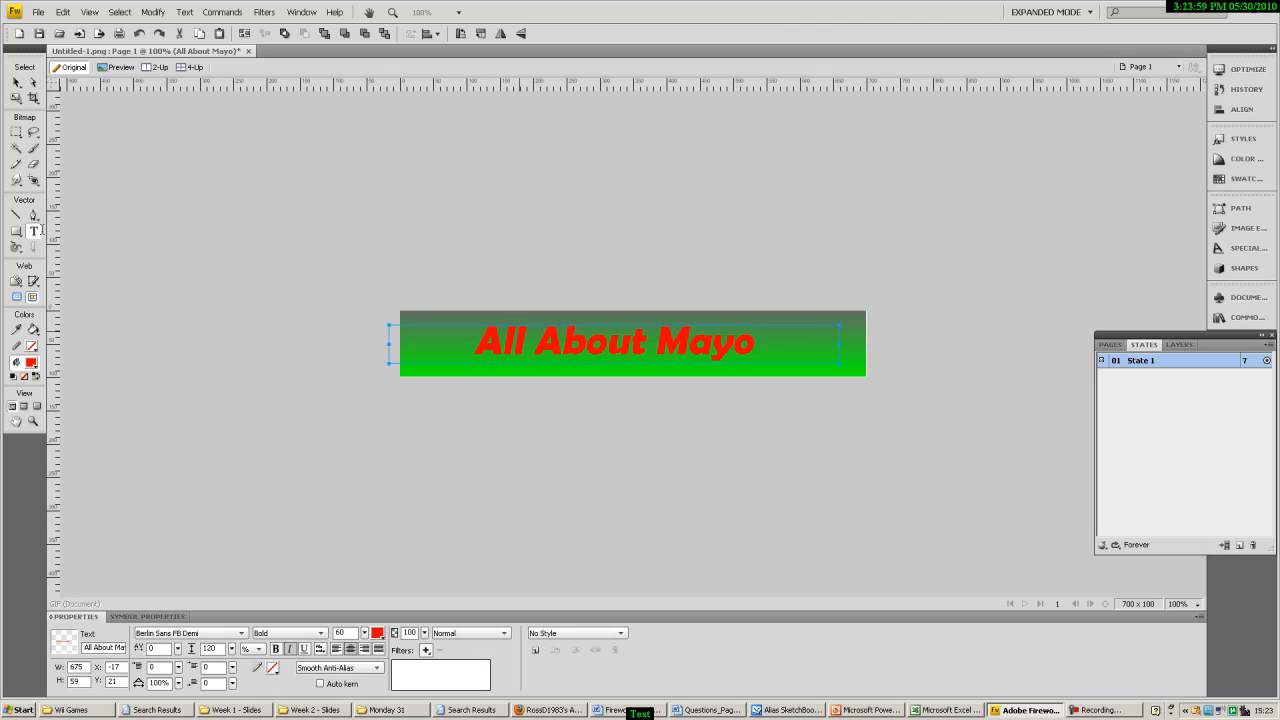
pyautogui.moveTo(765, 327); pyautogui.dragTo(866, 373)
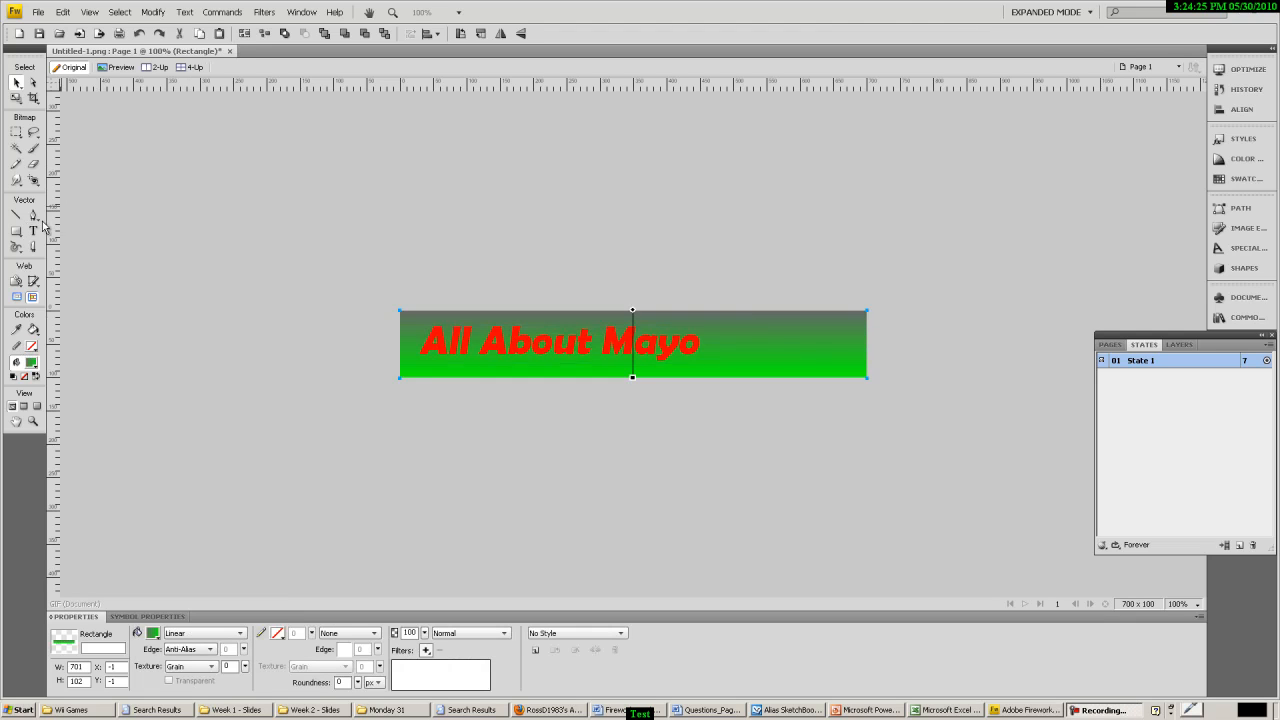
# - Draw a separate text box about 200 px wide at about X 481, Y 17, after "Mayo", and enter ".com"
pyautogui.click(34, 232)
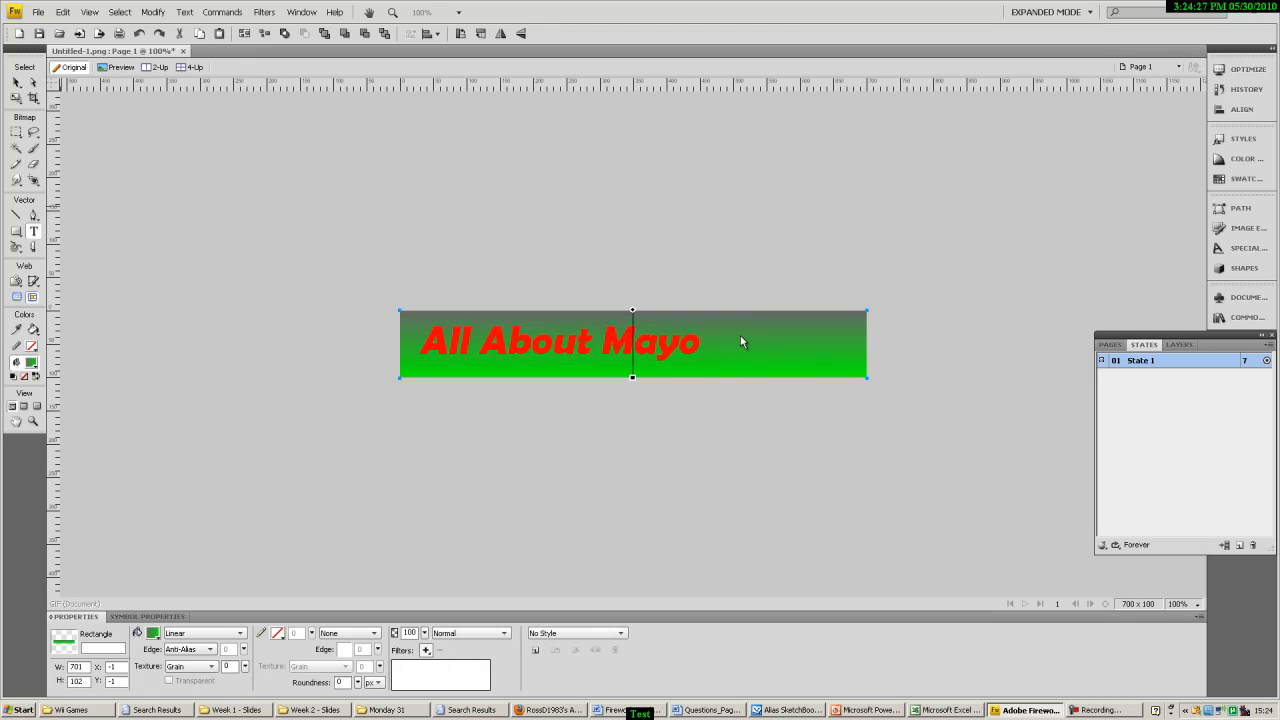
pyautogui.moveTo(722, 322); pyautogui.dragTo(843, 362)
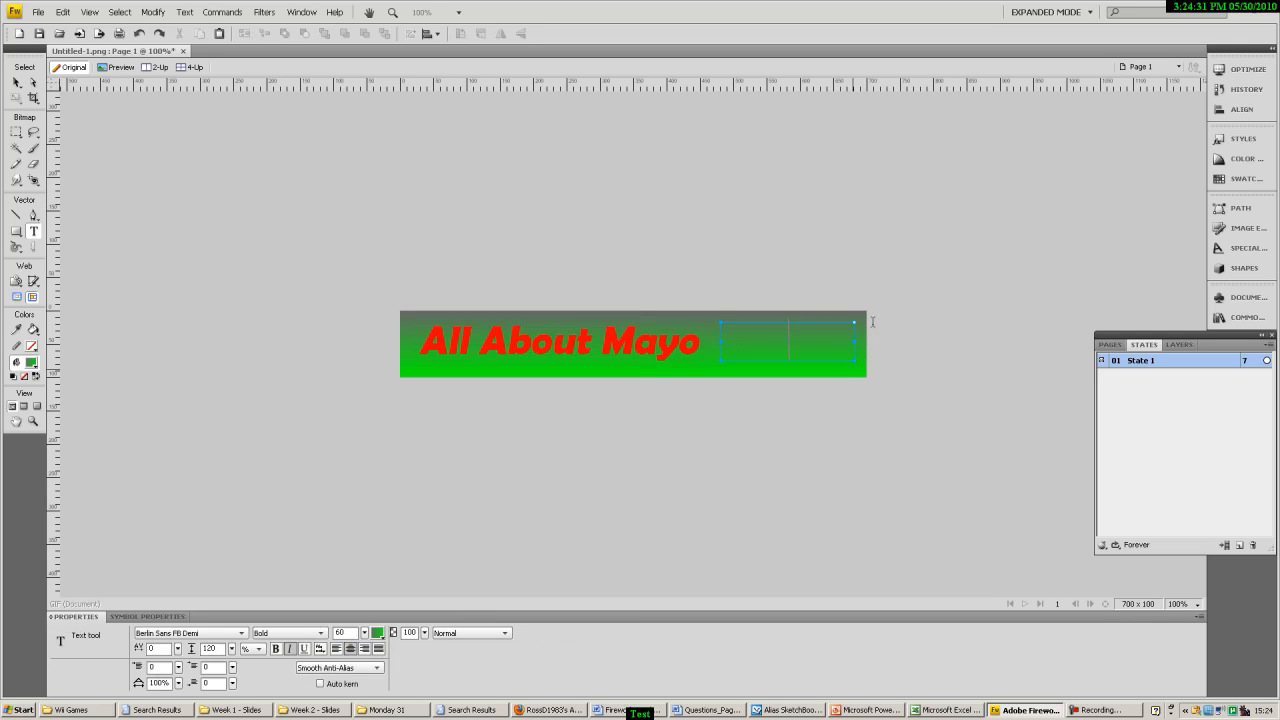
pyautogui.press('Escape')
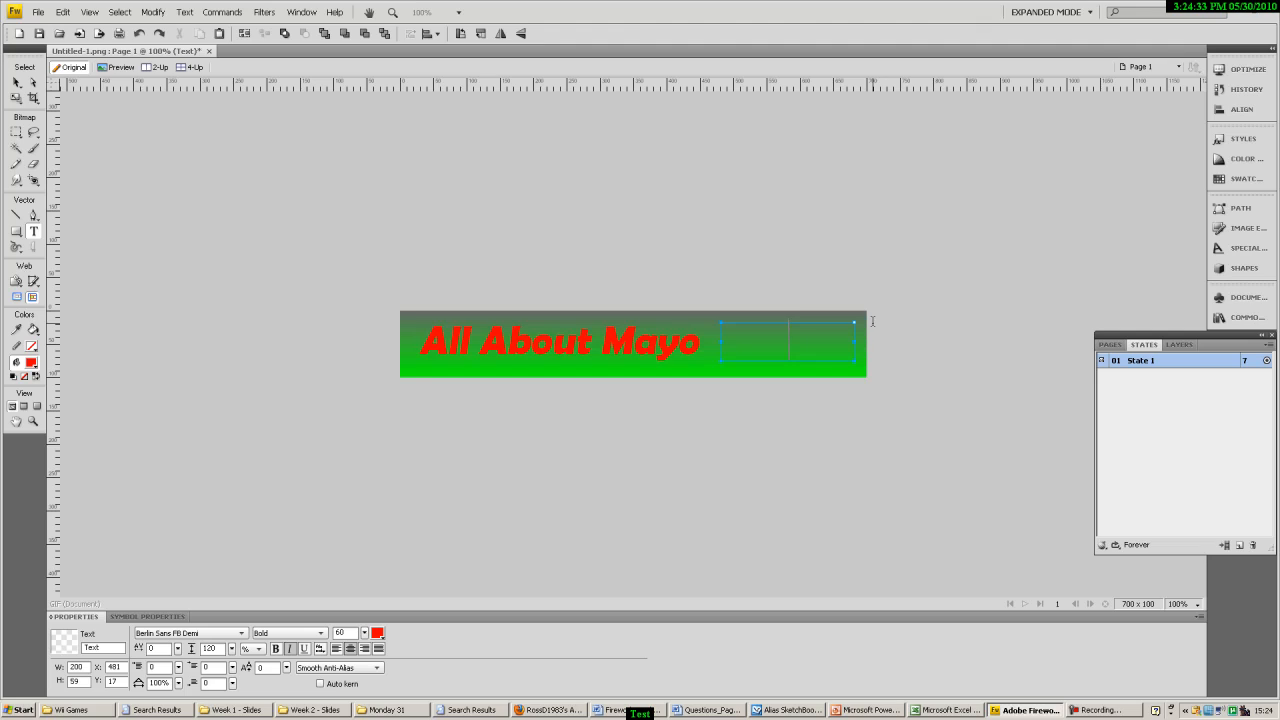
pyautogui.write('.com')
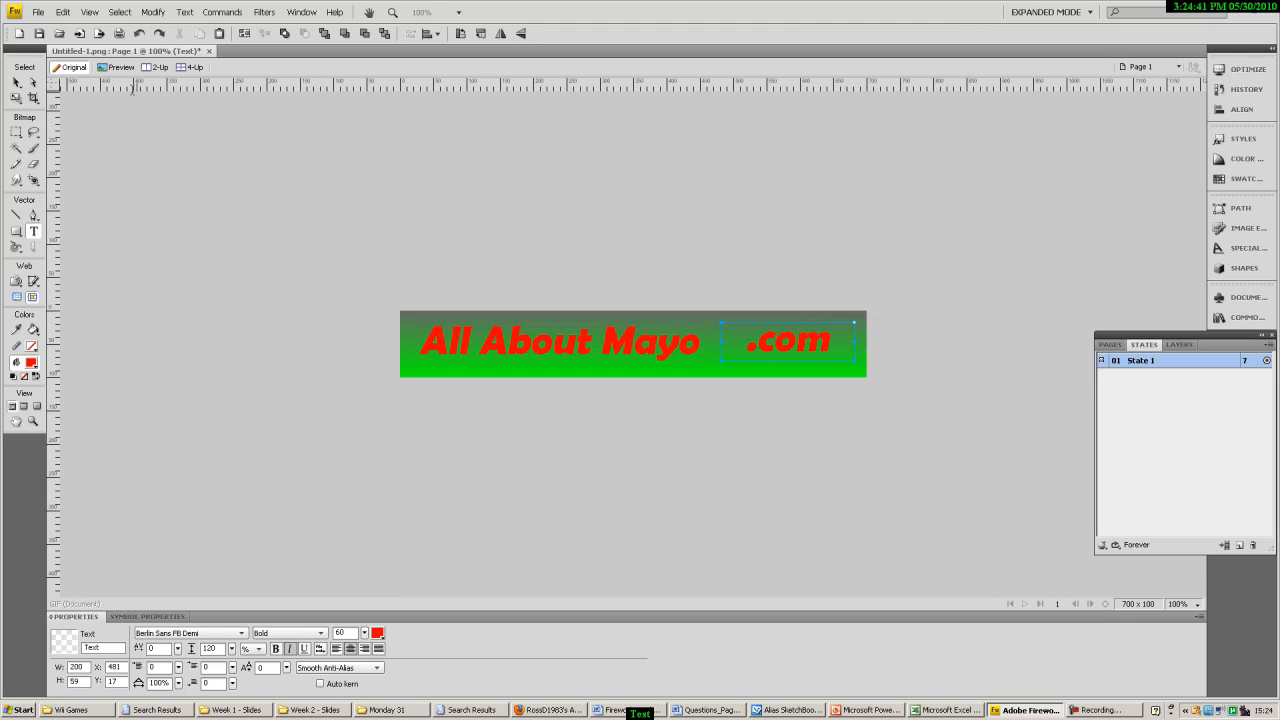
pyautogui.click(16, 85)
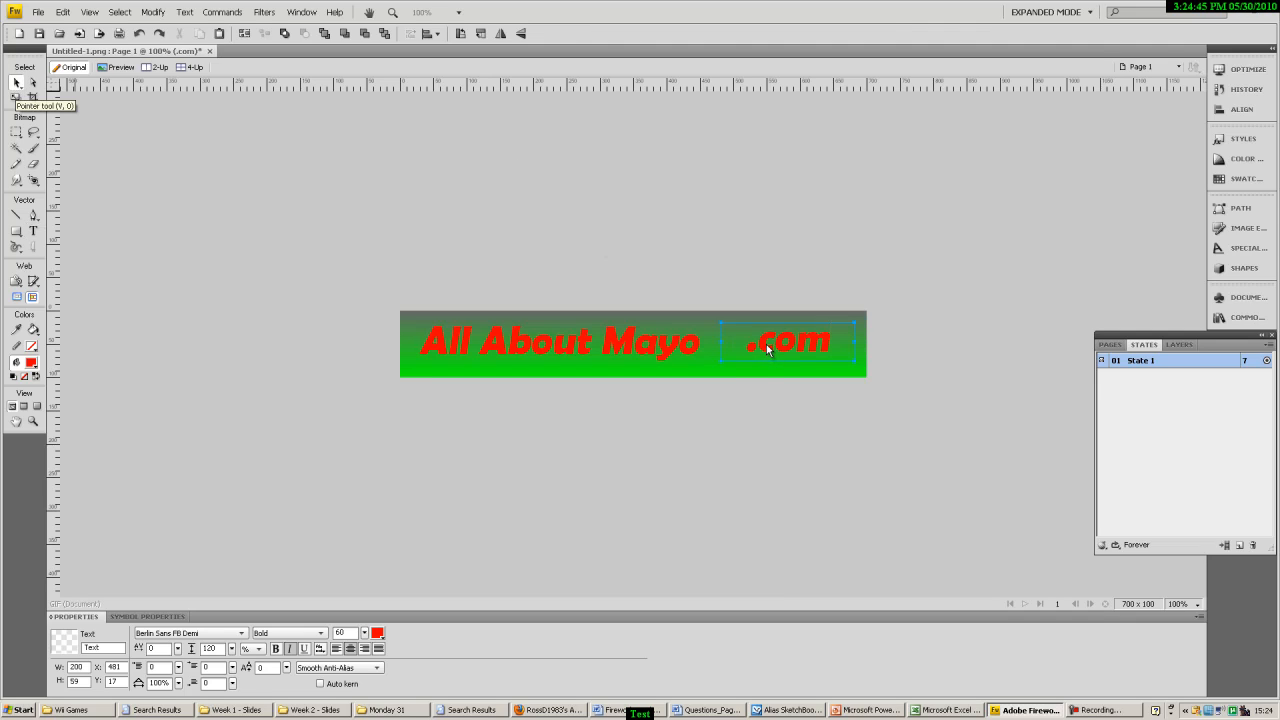
# - Apply a Glow filter to the ".com" text and set the glow colour to gold
pyautogui.click(764, 339)
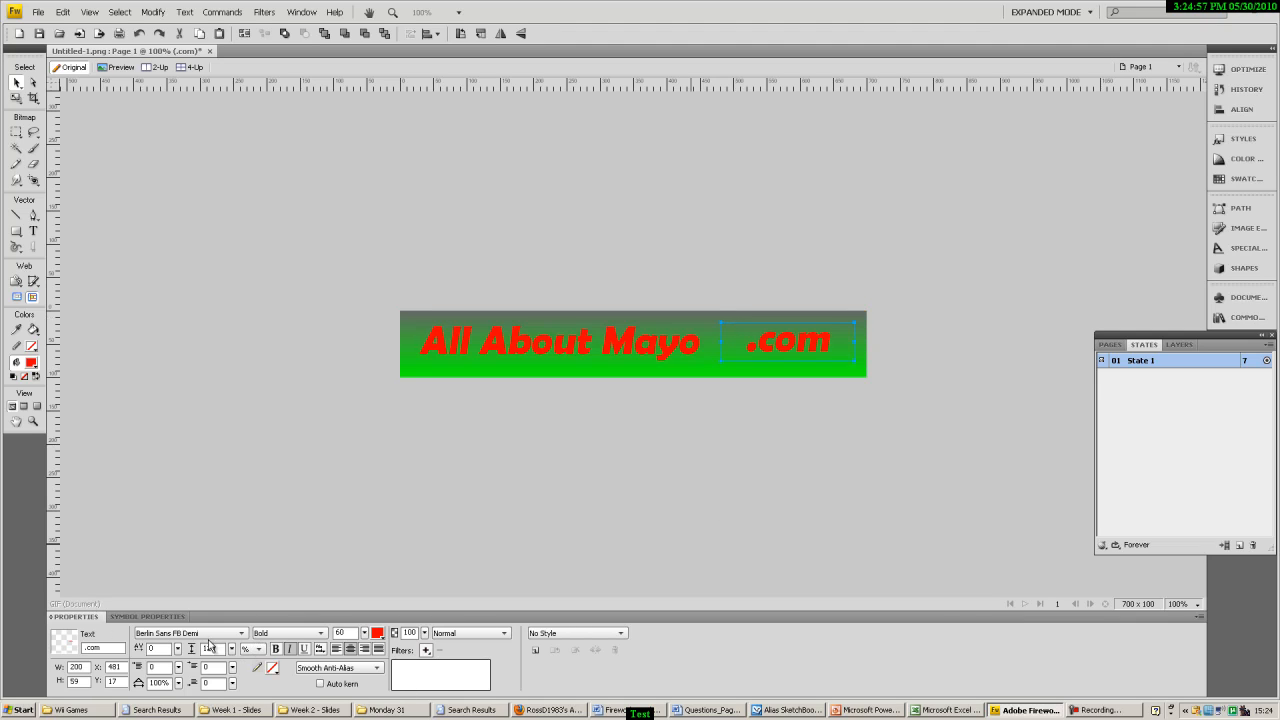
pyautogui.click(426, 651)
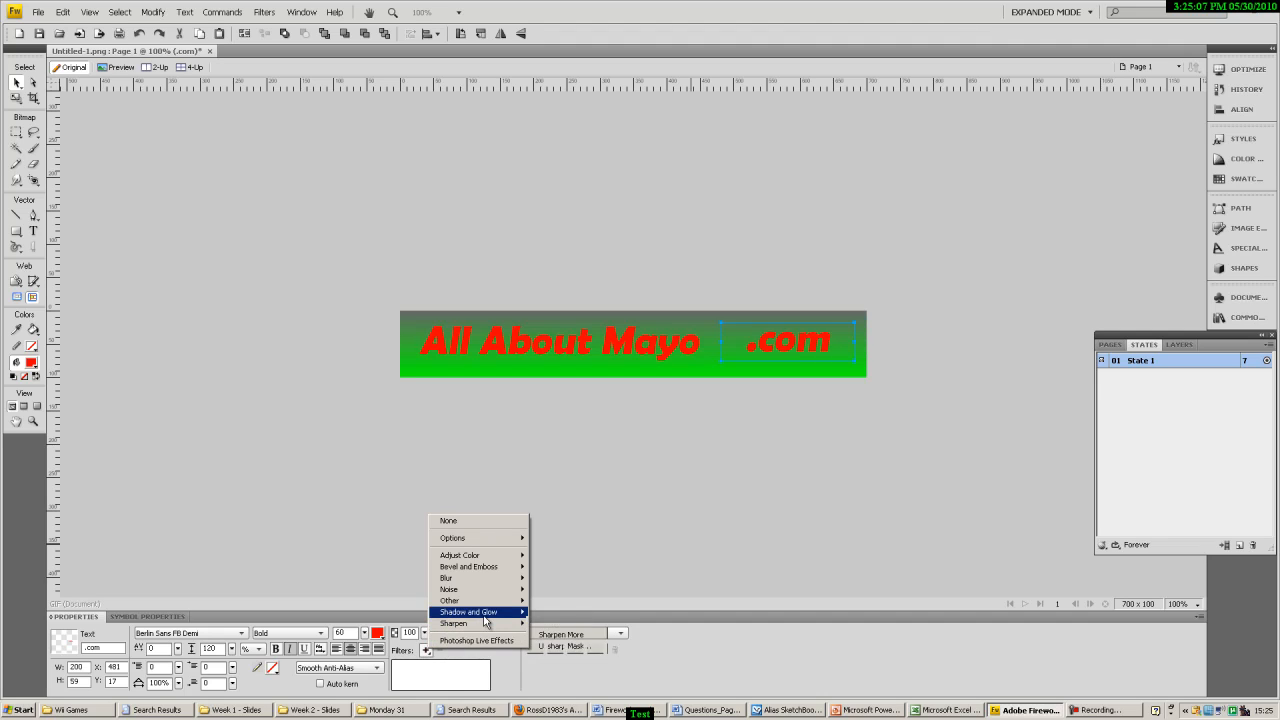
pyautogui.moveTo(484, 614)
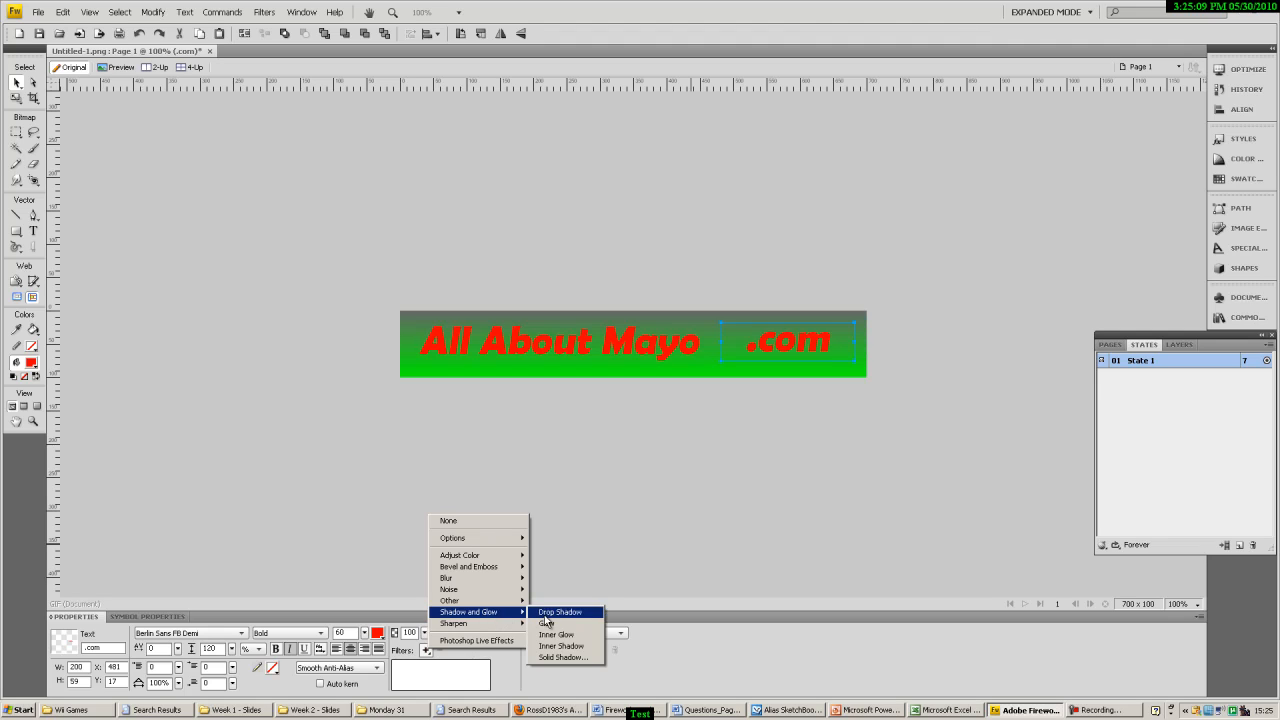
pyautogui.click(556, 623)
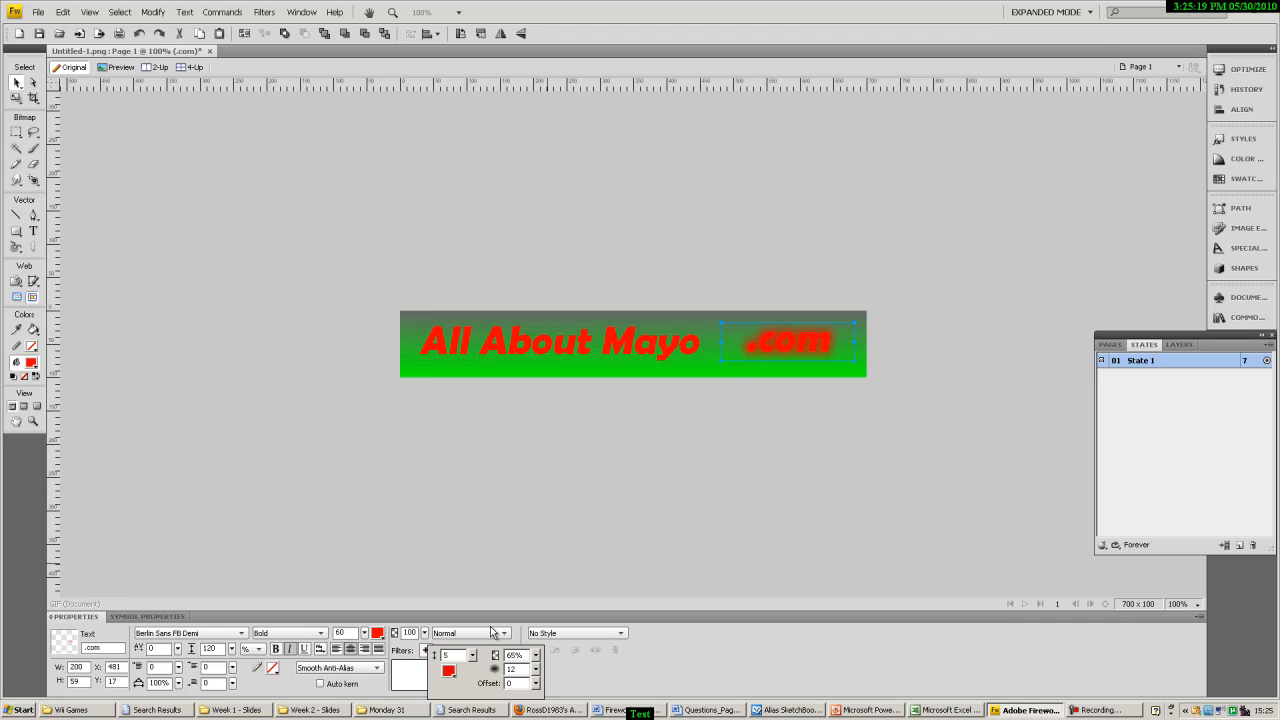
pyautogui.click(449, 671)
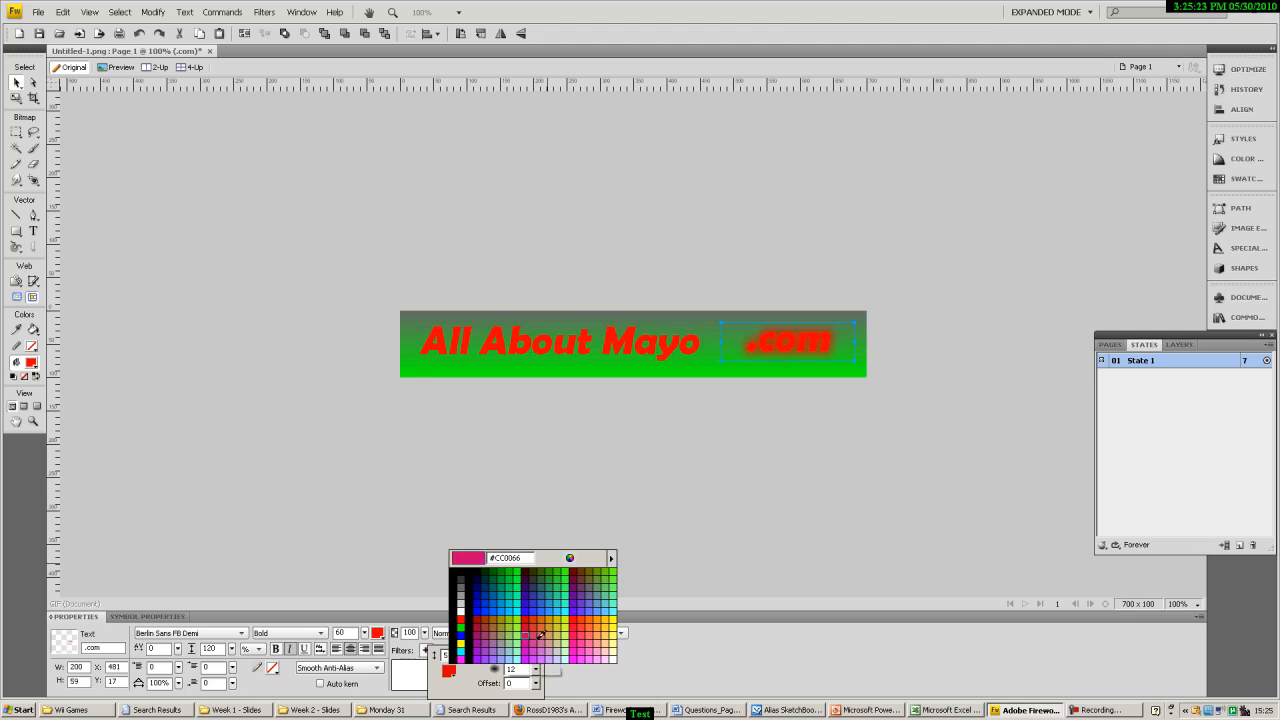
pyautogui.click(607, 622)
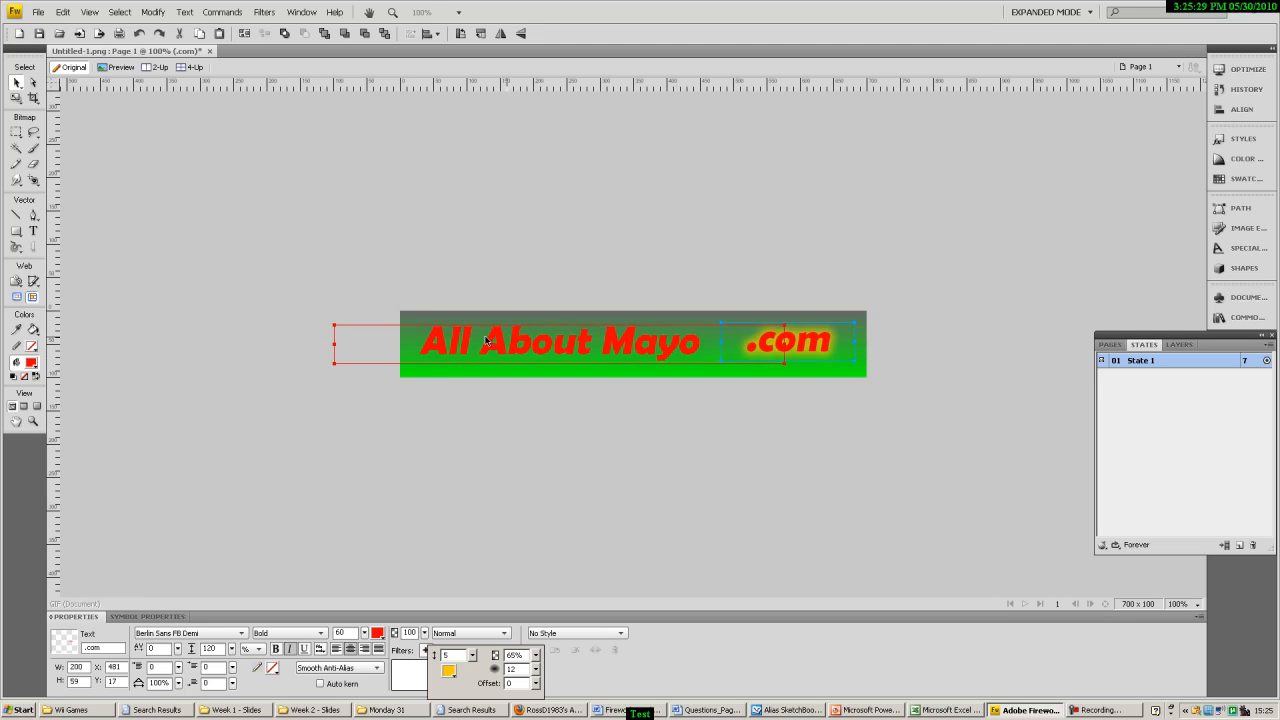
pyautogui.click(16, 86)
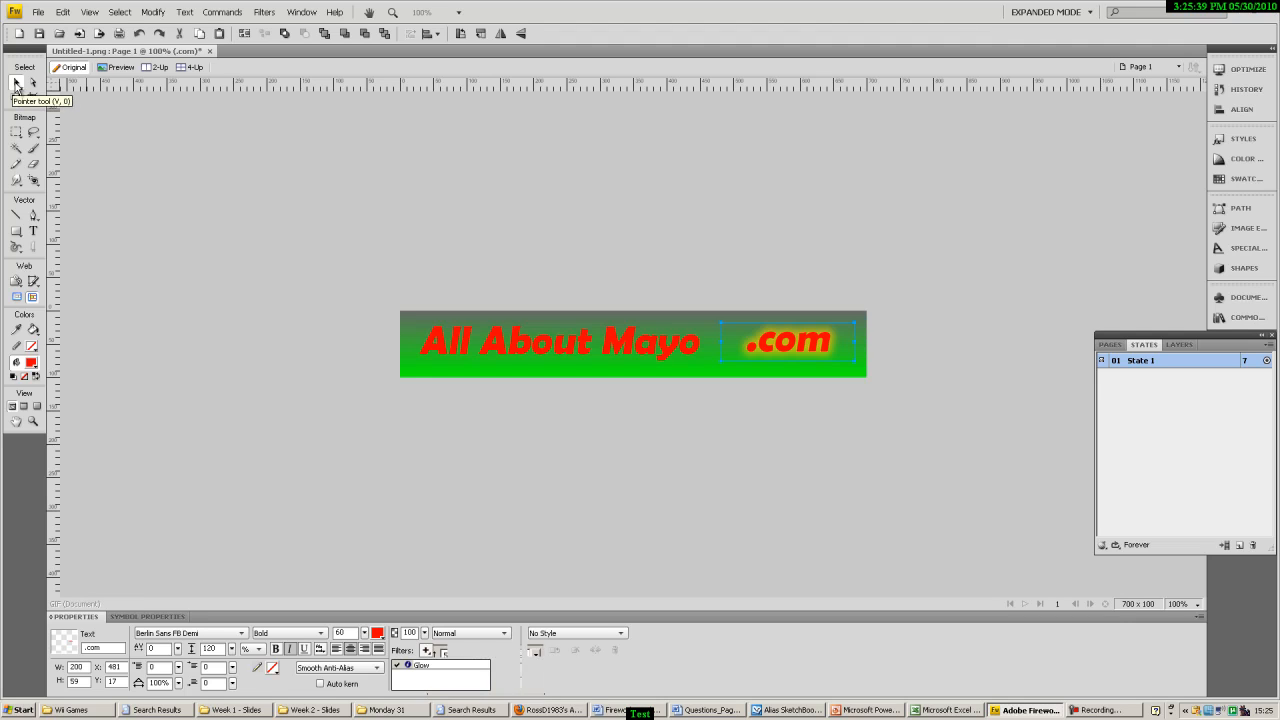
# - Move the glowing ".com" text directly after "Mayo" at about X 418, Y 21, and try to select both texts together
pyautogui.moveTo(772, 349); pyautogui.dragTo(731, 350)
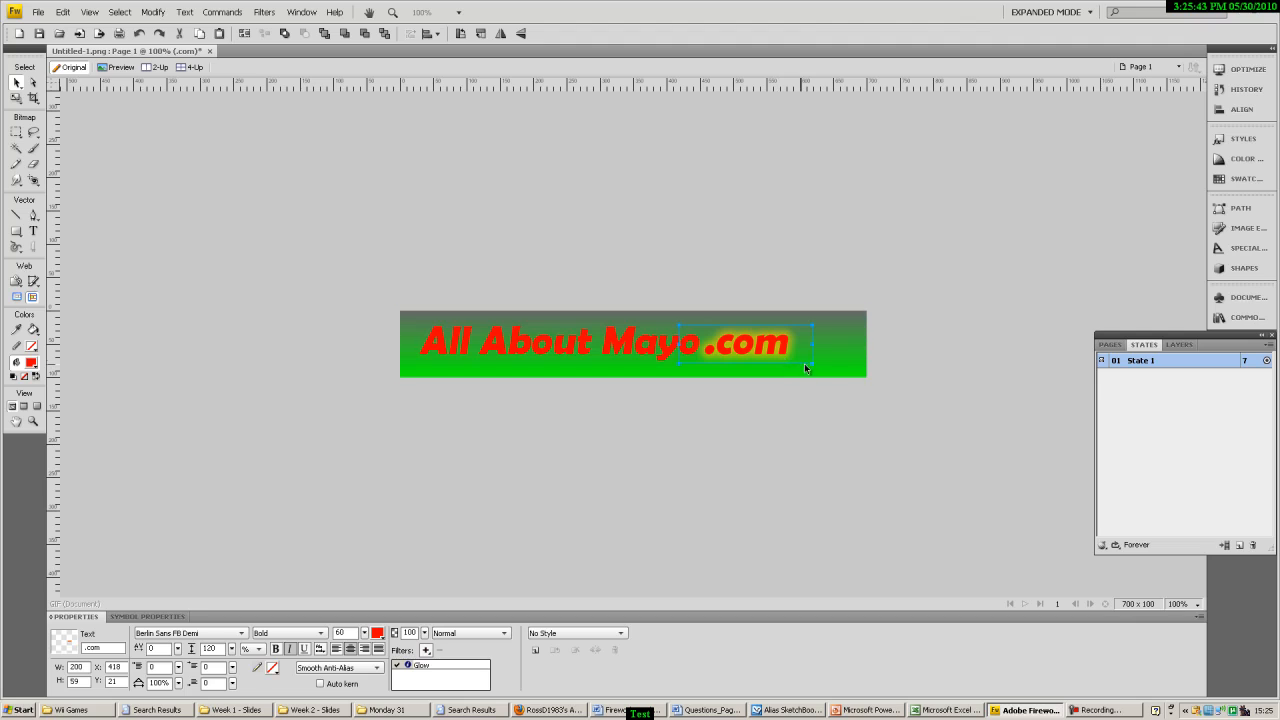
pyautogui.click(818, 362)
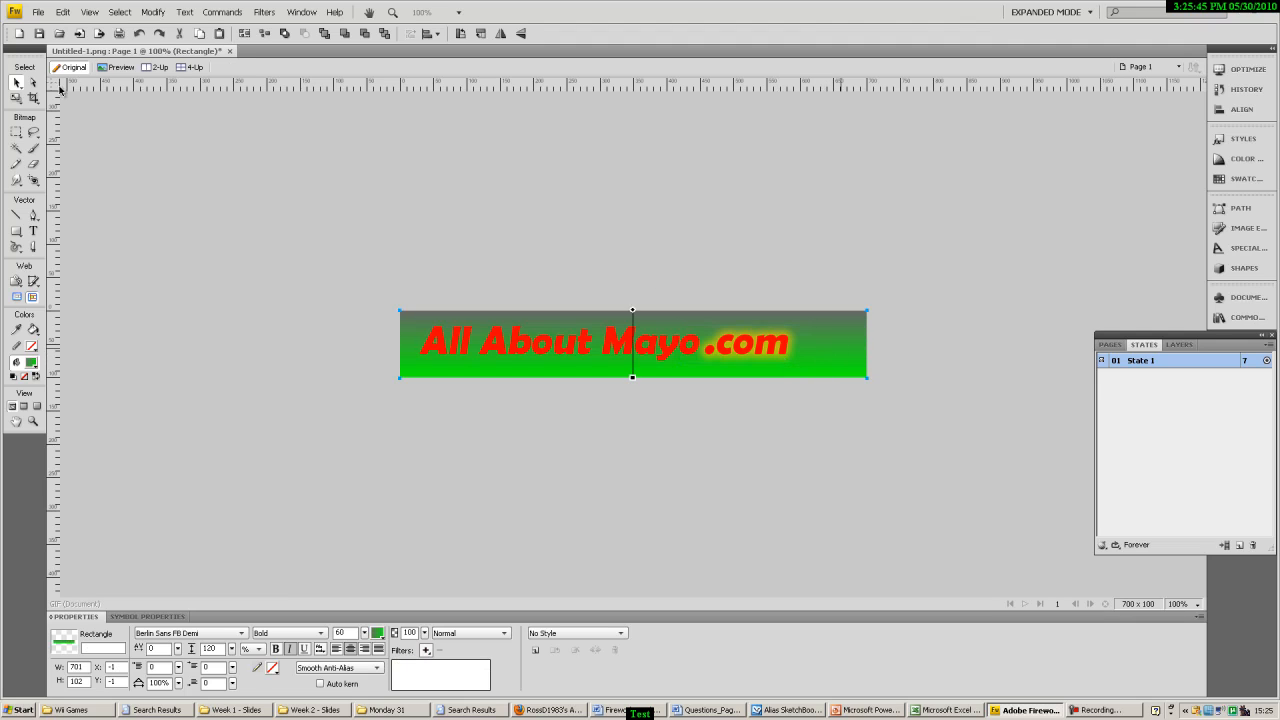
pyautogui.click(15, 84)
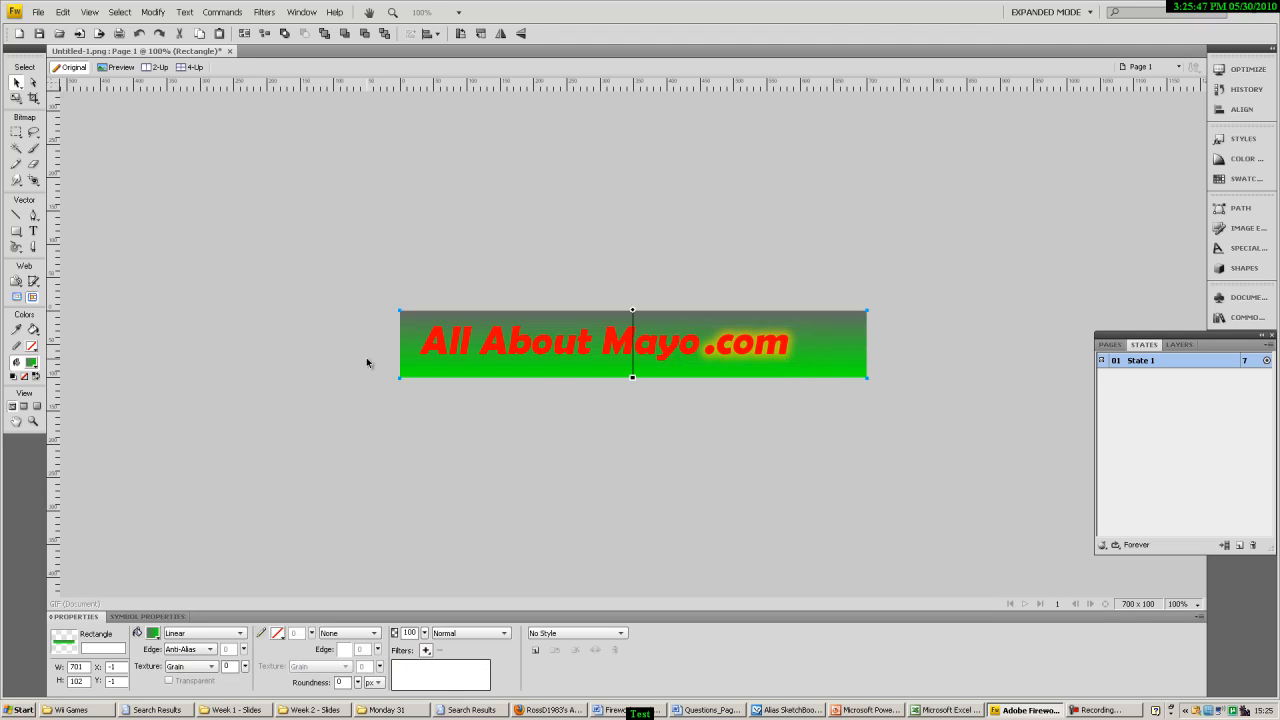
pyautogui.moveTo(412, 322)
pyautogui.mouseDown()
pyautogui.moveTo(415, 345)
pyautogui.moveTo(438, 346)
pyautogui.moveTo(414, 321)
pyautogui.mouseUp()
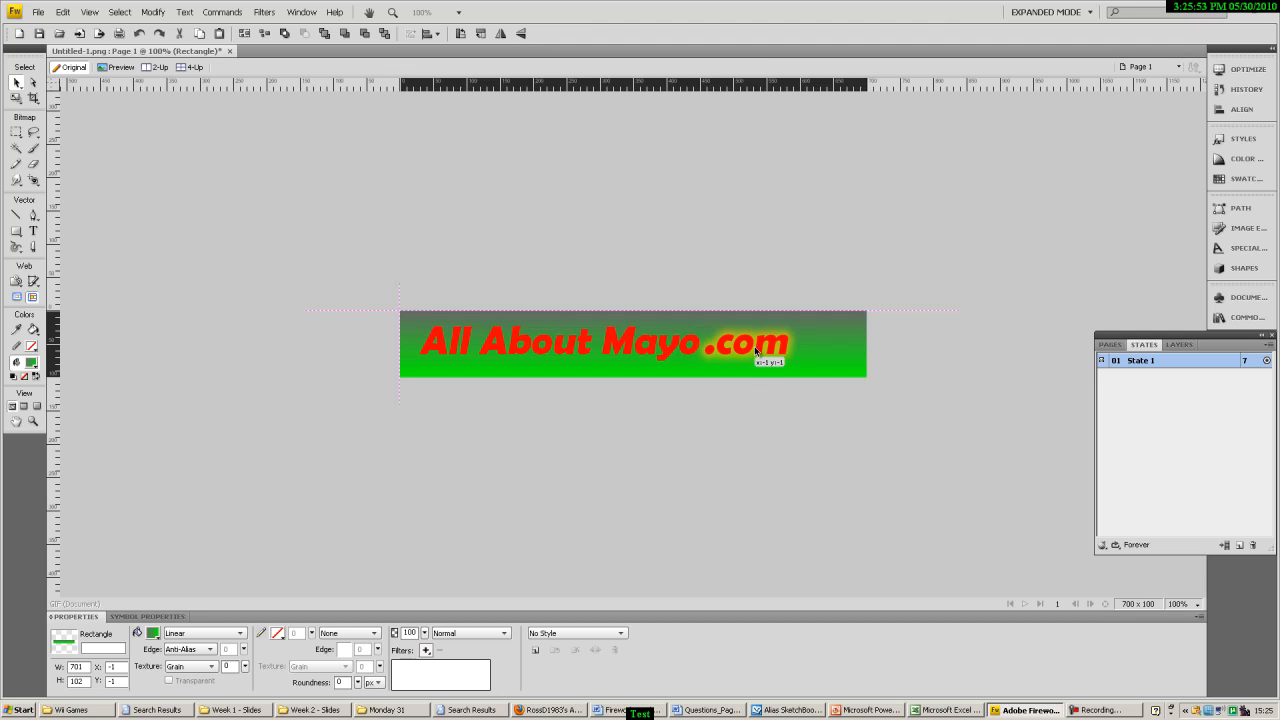
pyautogui.click(760, 358)
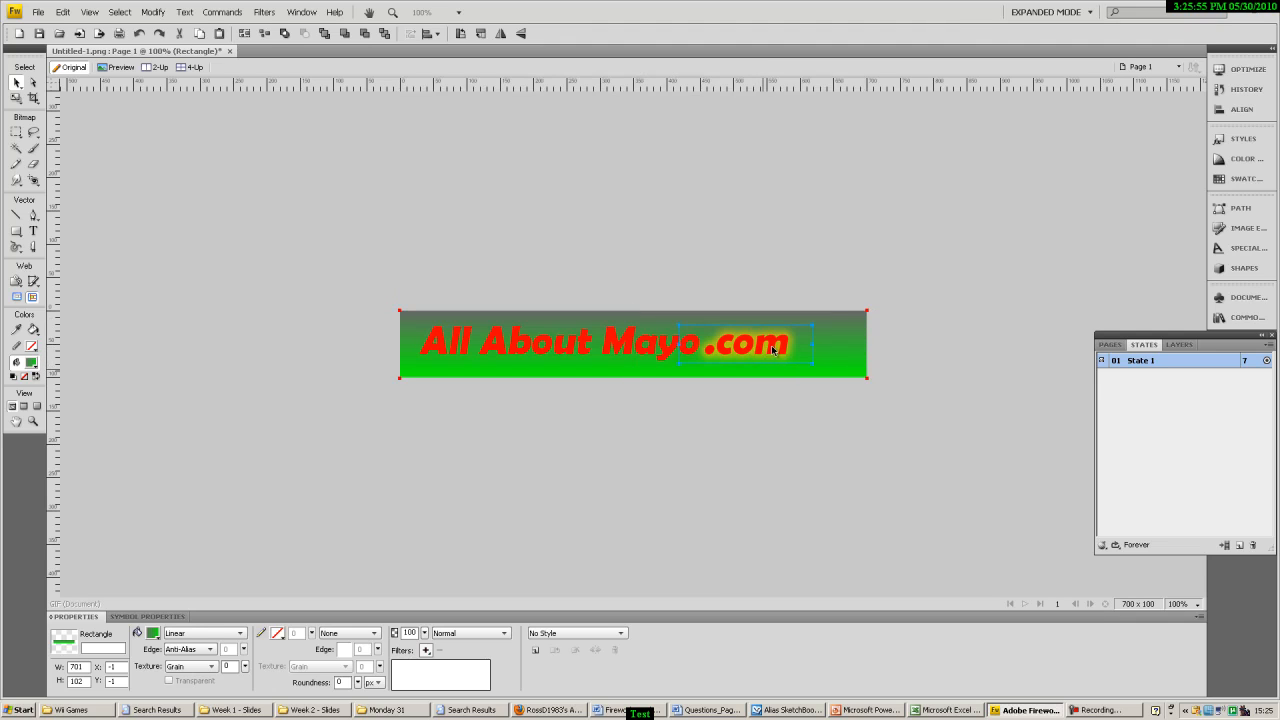
# - Move ".com" right to about X 466 and "All About Mayo" right to about X -60, and leave everything deselected
pyautogui.moveTo(752, 349); pyautogui.dragTo(784, 349)
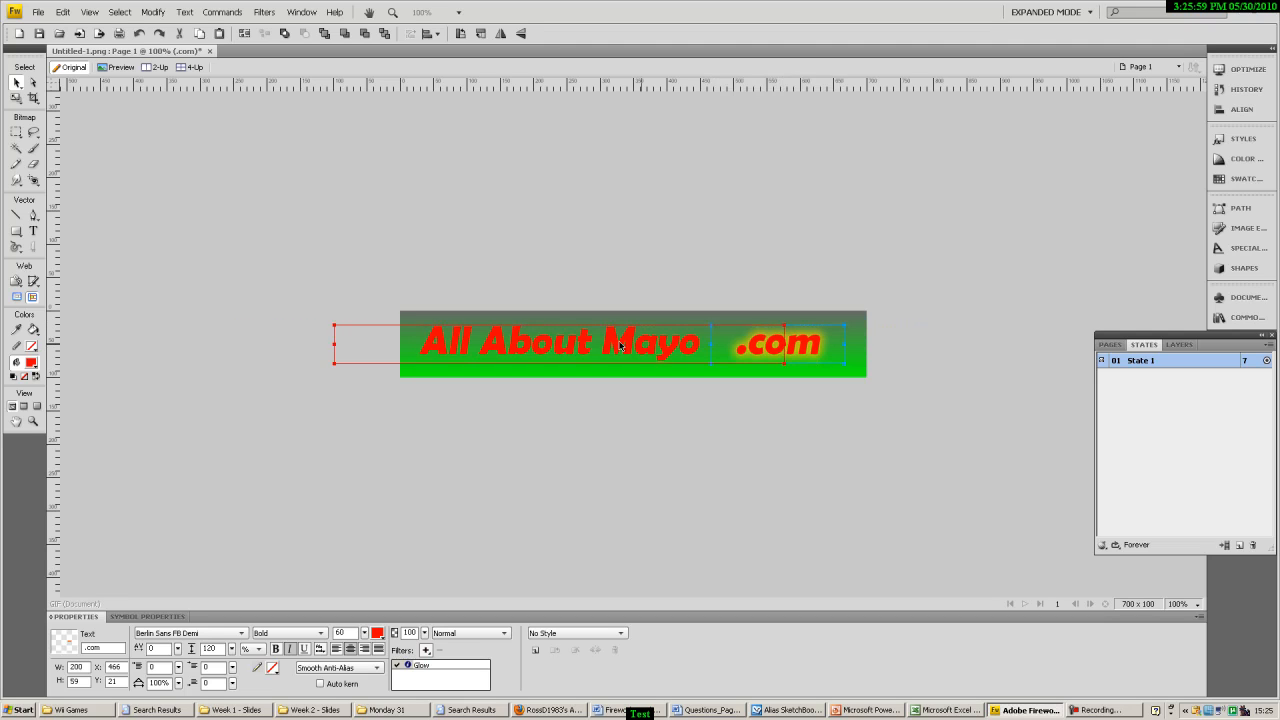
pyautogui.click(558, 347)
pyautogui.moveTo(558, 347); pyautogui.dragTo(573, 346)
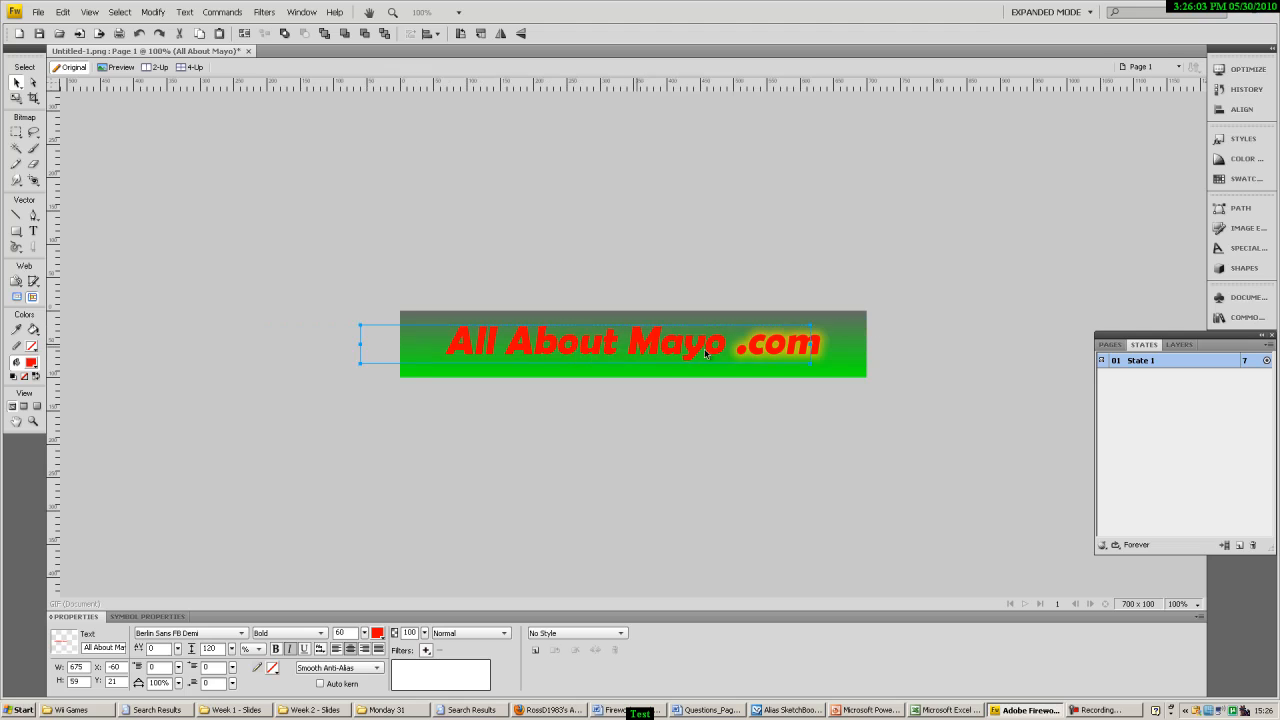
pyautogui.click(863, 347)
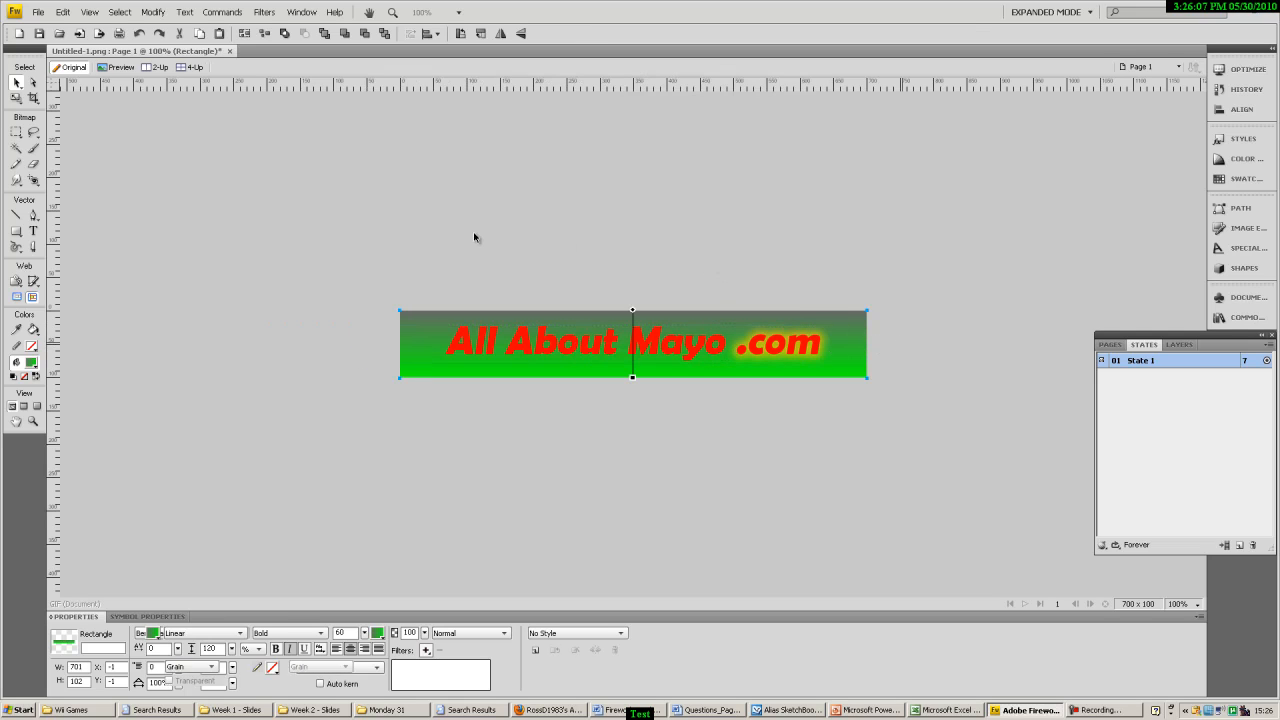
pyautogui.click(531, 257)
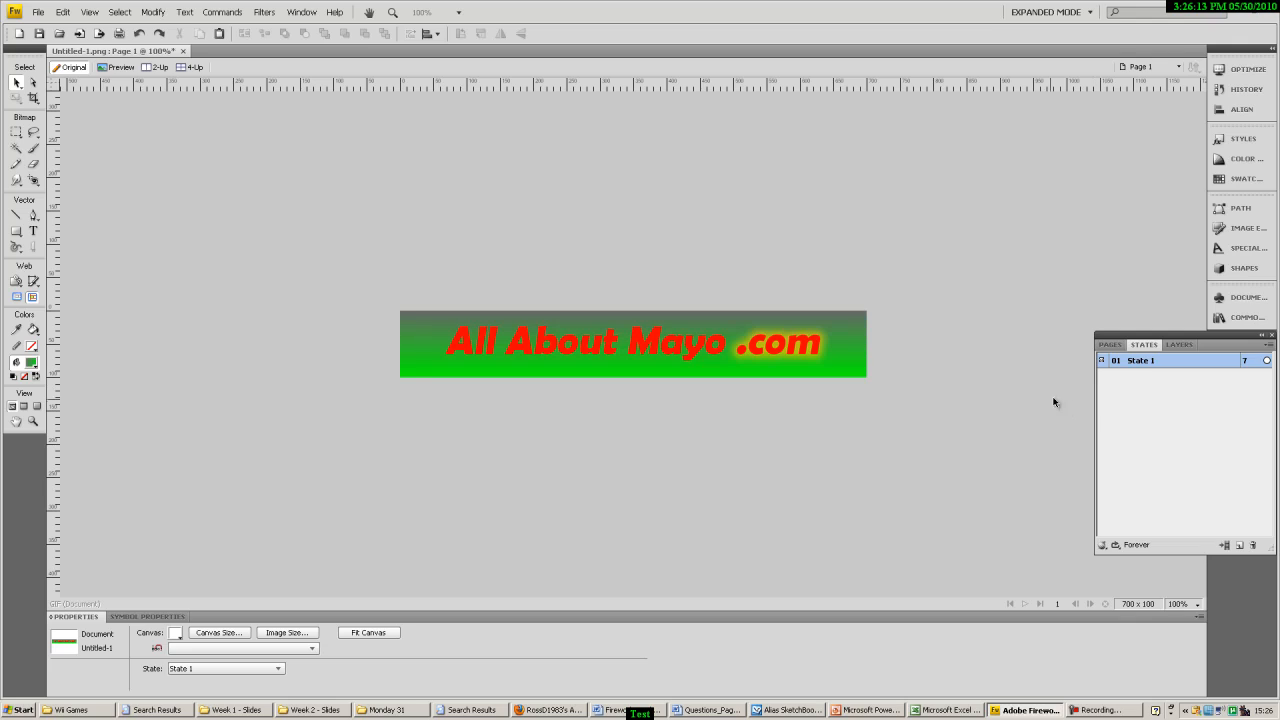
# - Rename State 1 to "Down"
pyautogui.doubleClick(1152, 362)
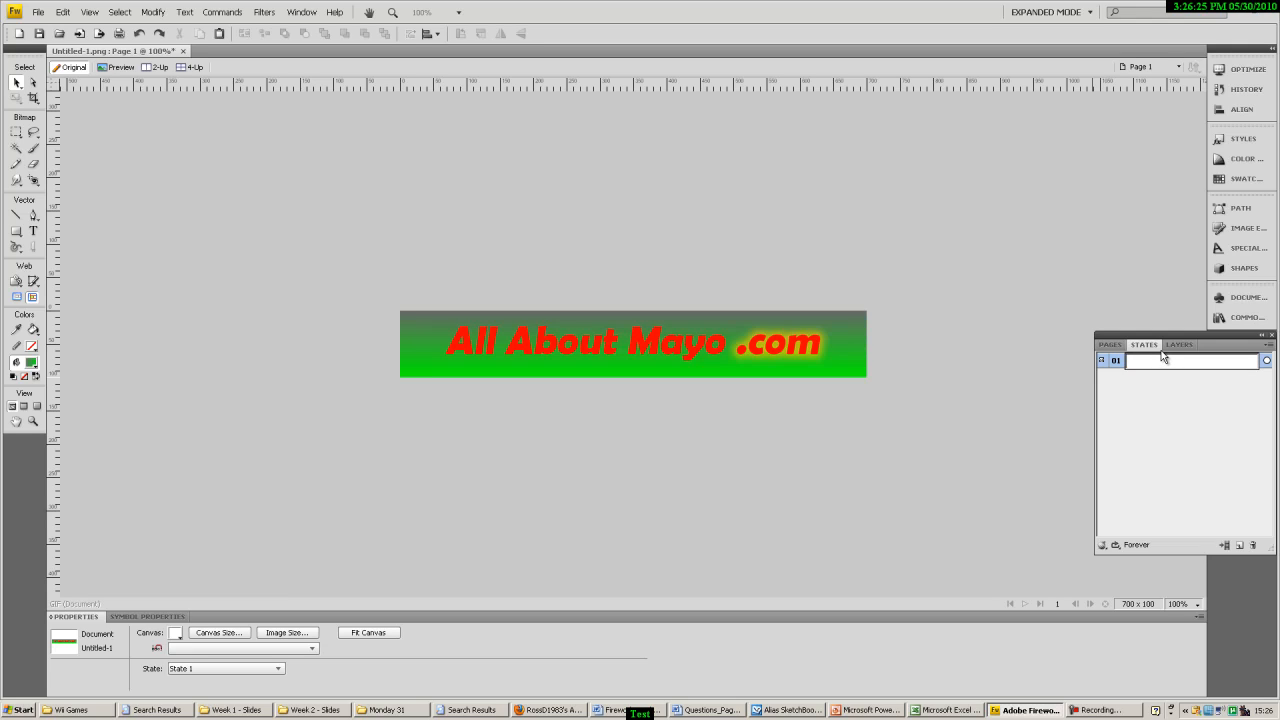
pyautogui.write('Down')
pyautogui.press('Return')
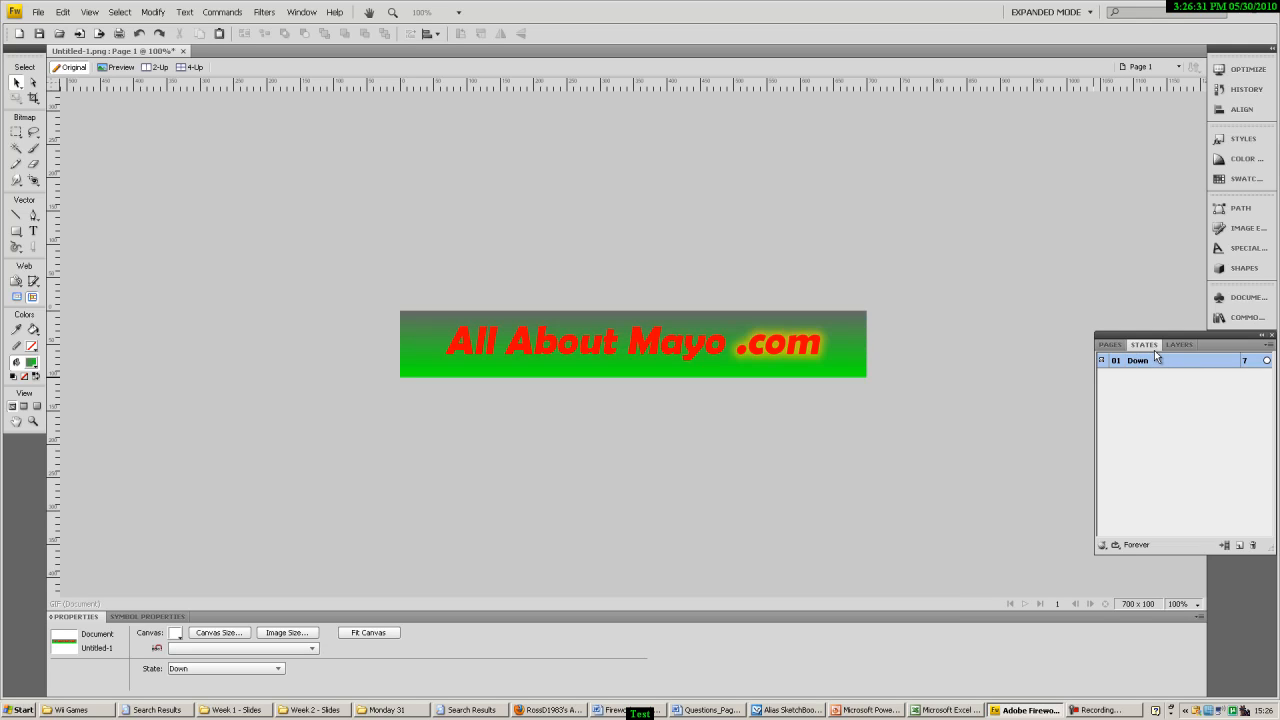
# - Duplicate the Down state once, inserting the copy after the current state
pyautogui.rightClick(1143, 360)
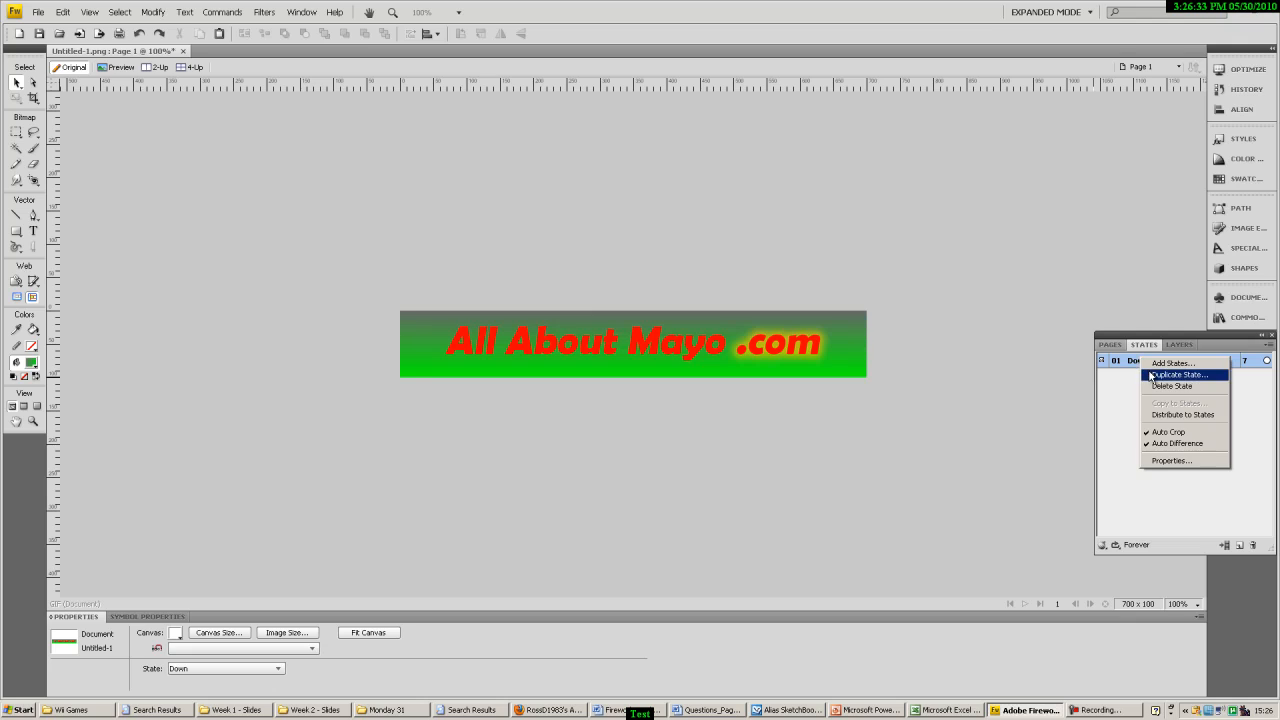
pyautogui.click(1131, 376)
pyautogui.rightClick(1138, 363)
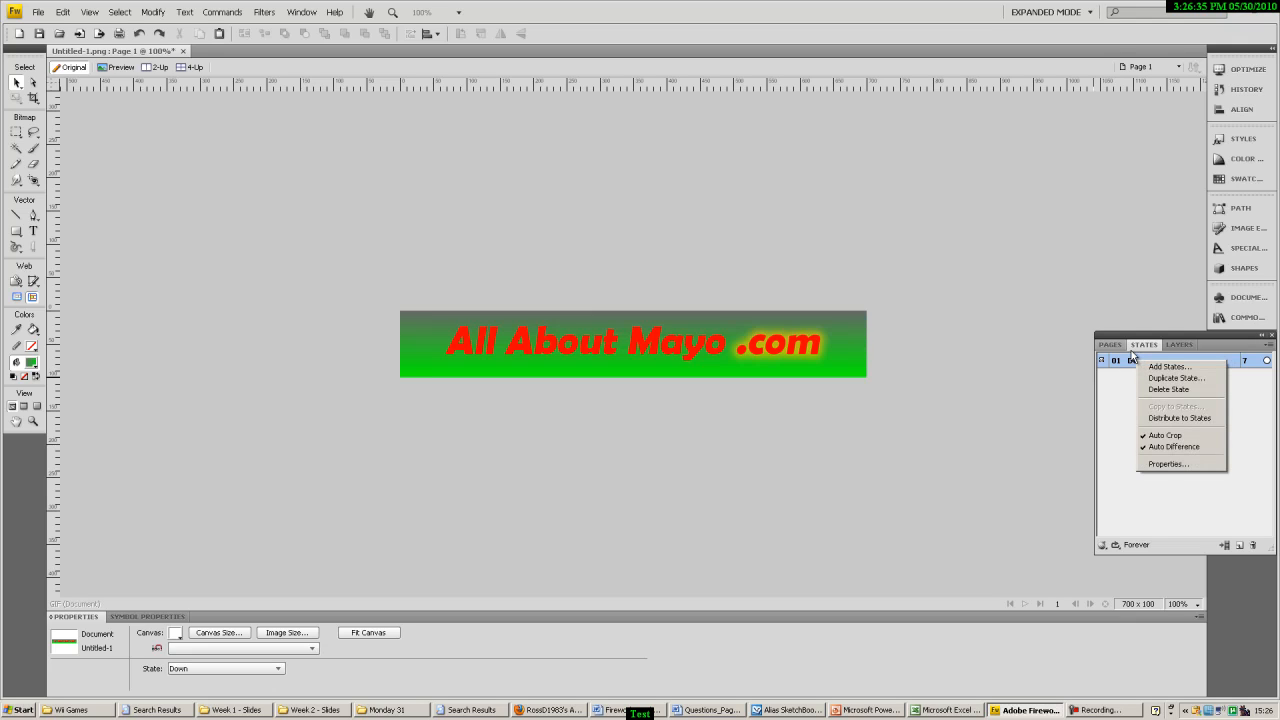
pyautogui.click(1178, 378)
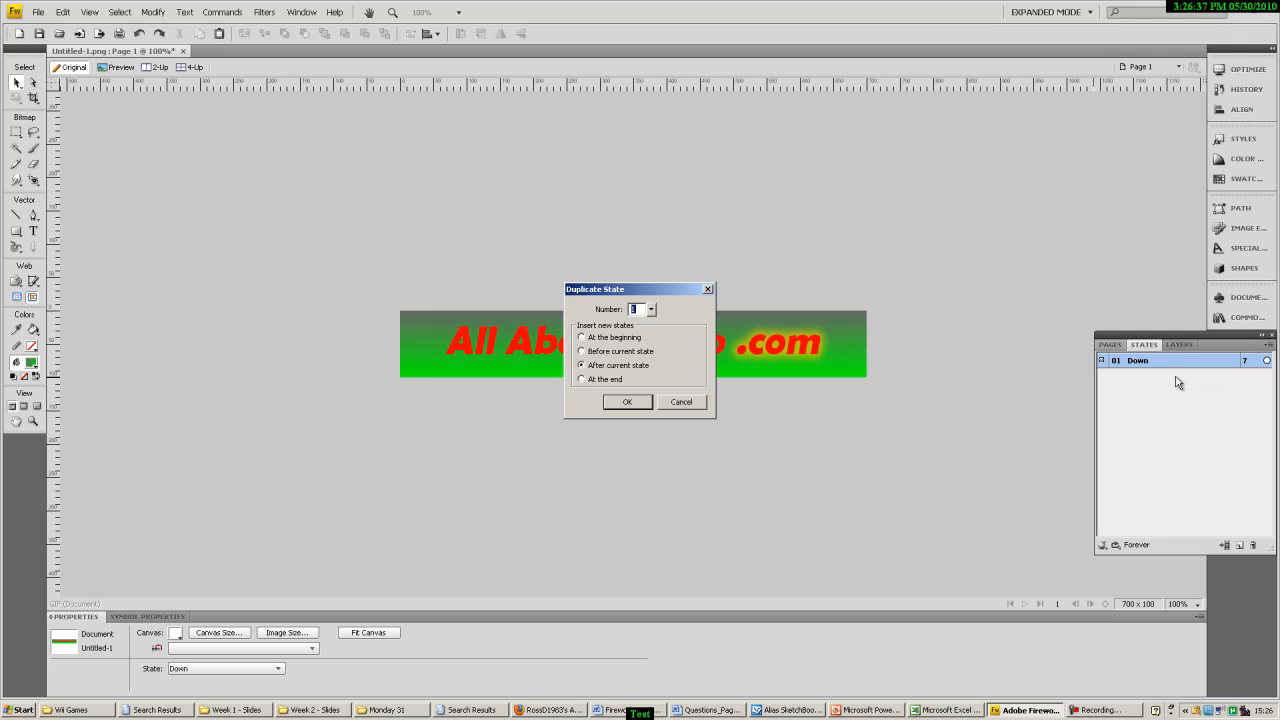
pyautogui.click(628, 403)
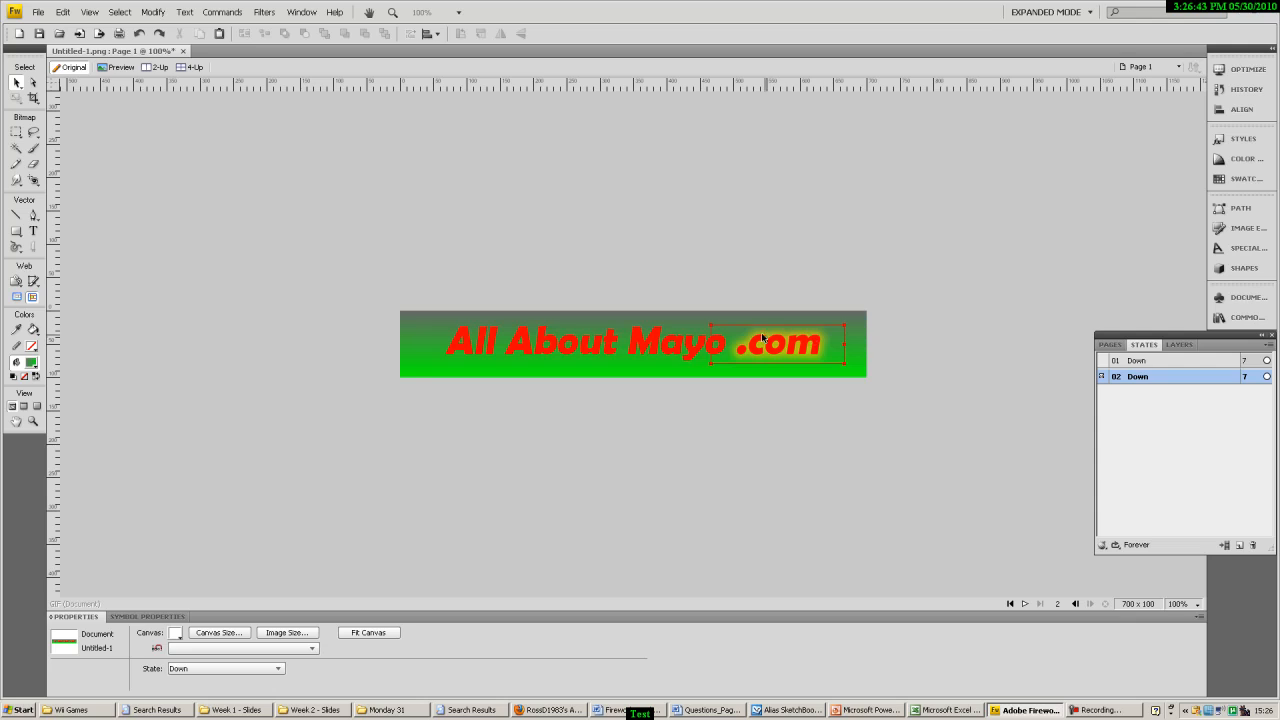
# - Rename the duplicated second state to "Up"
pyautogui.doubleClick(1155, 377)
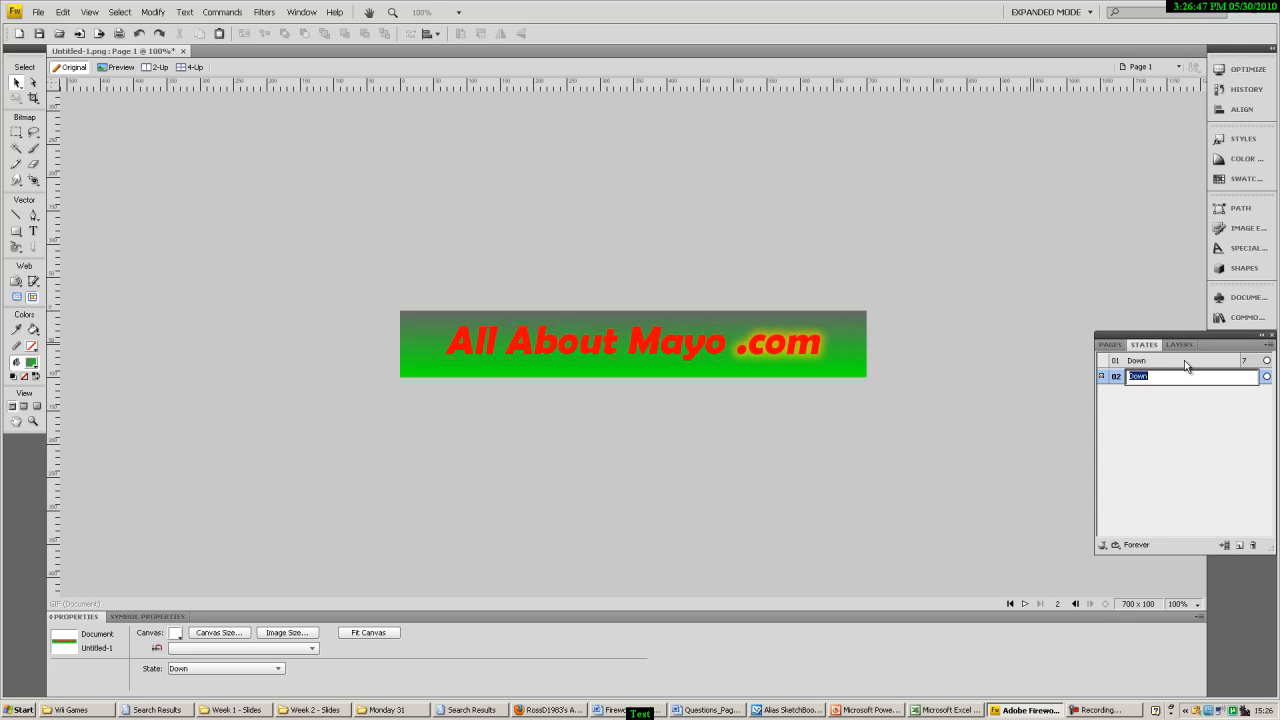
pyautogui.press('BackSpace')
pyautogui.write('Up')
pyautogui.press('Return')
# - Check the Up state sketch in SketchBook Pro, and give the Up state's background rectangle in Fireworks a solid red #FF0000 fill
pyautogui.click(777, 710)
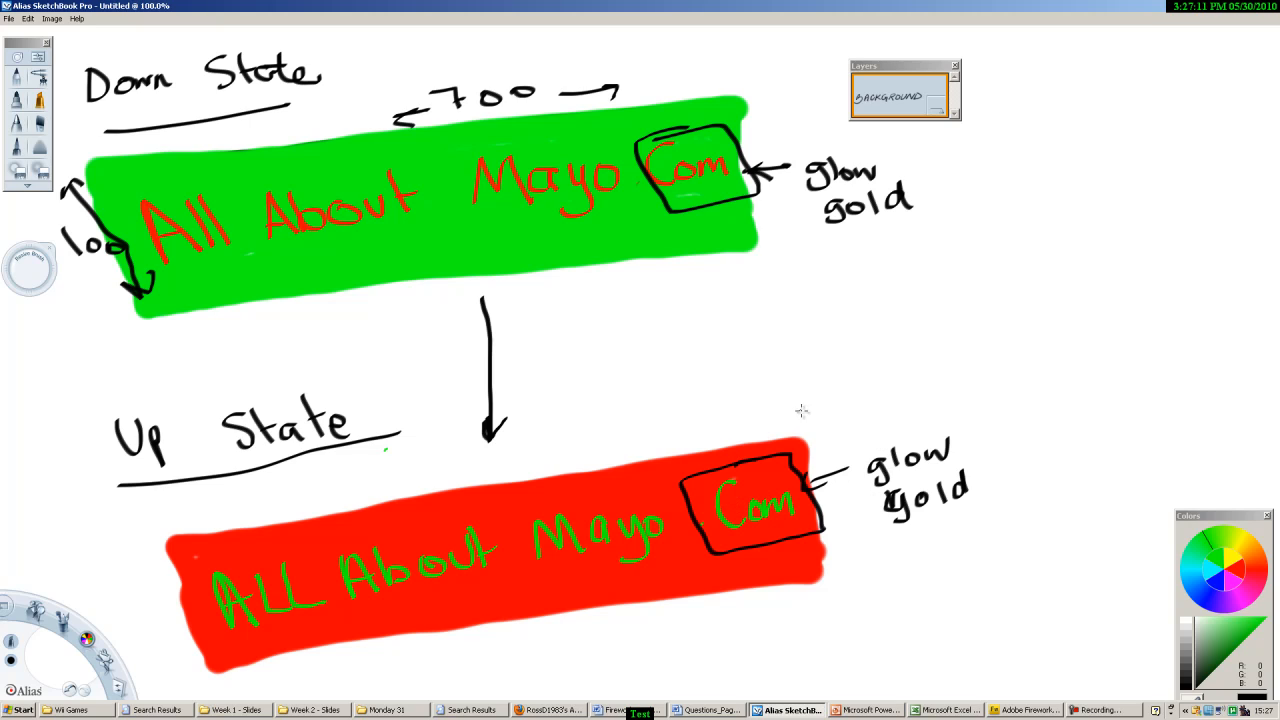
pyautogui.click(1015, 711)
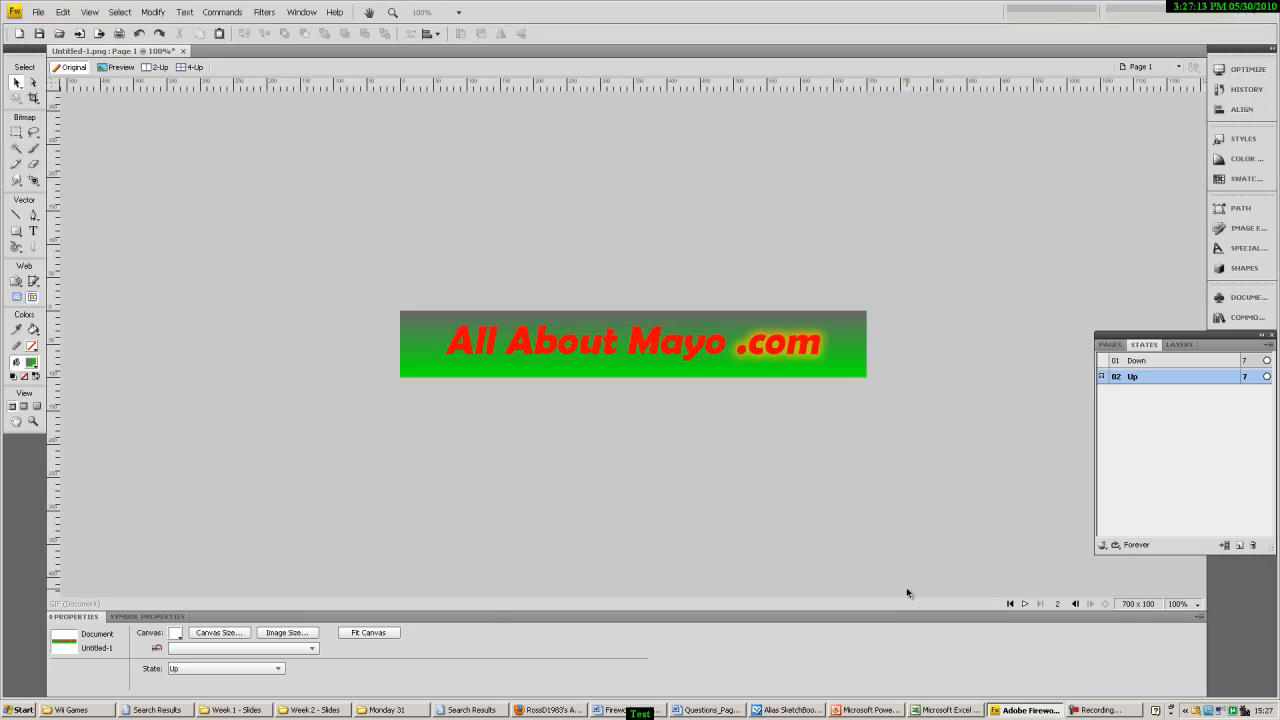
pyautogui.click(16, 86)
pyautogui.click(417, 339)
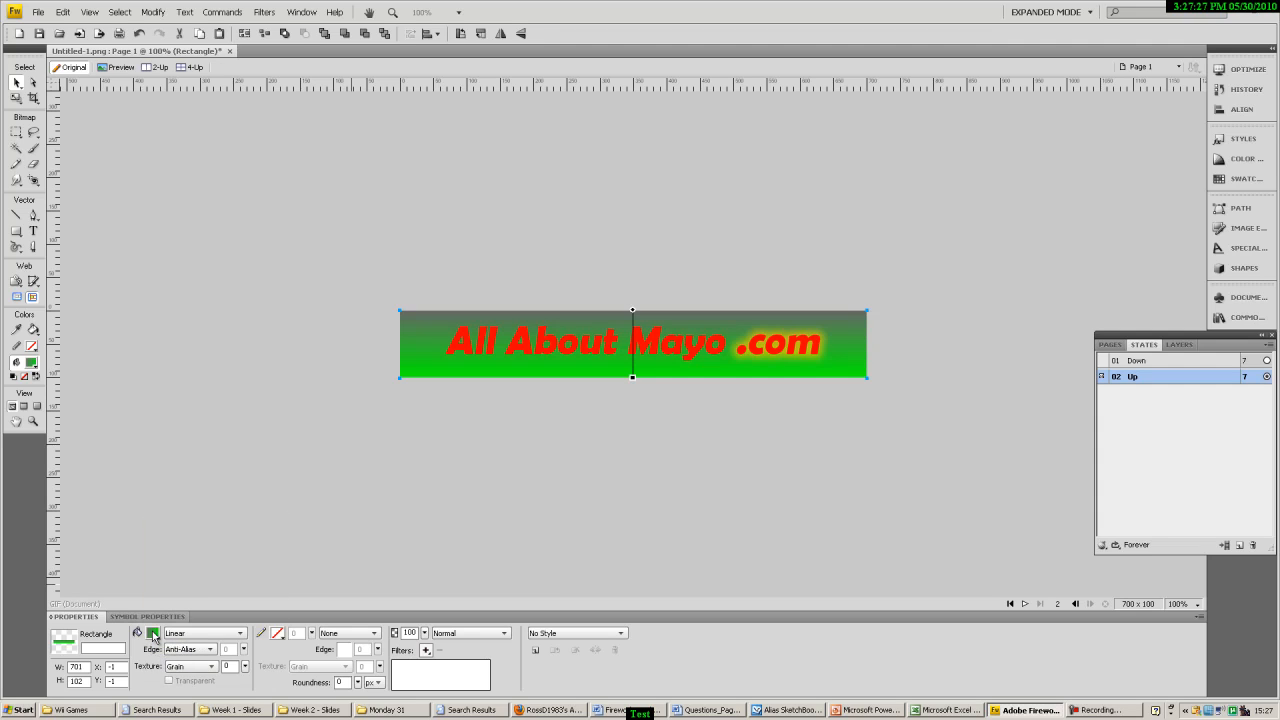
pyautogui.click(153, 634)
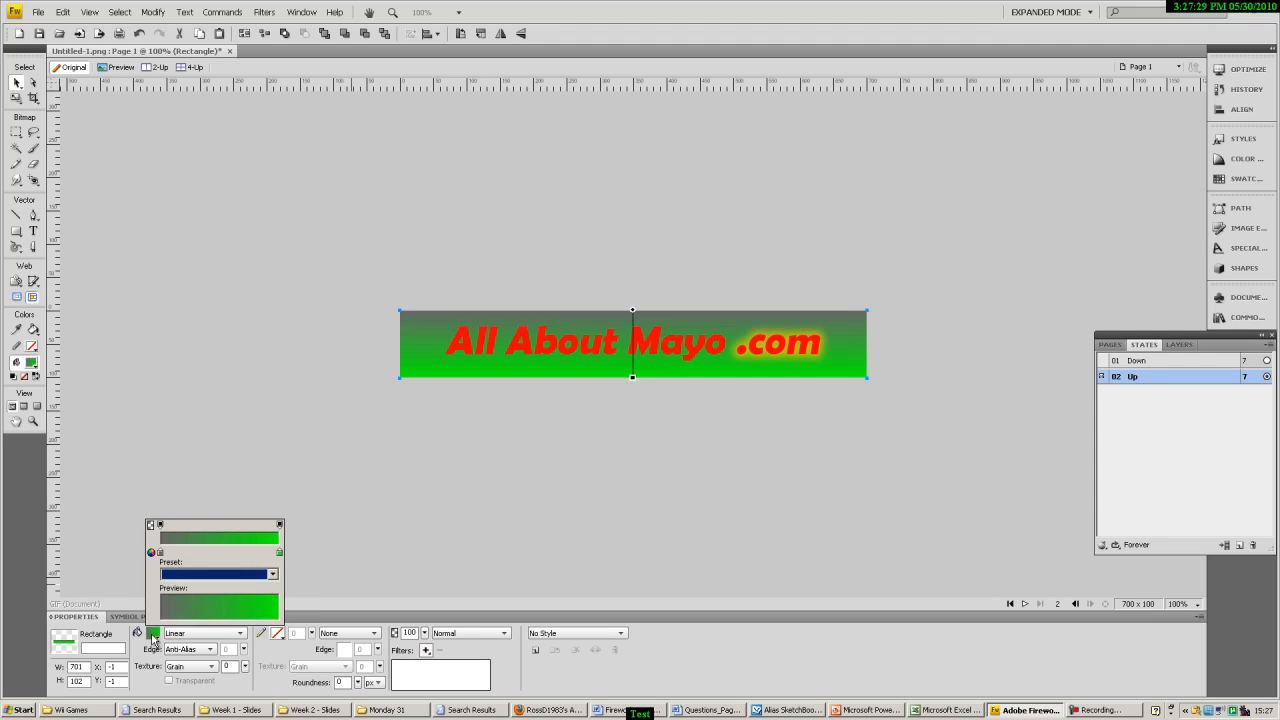
pyautogui.click(184, 635)
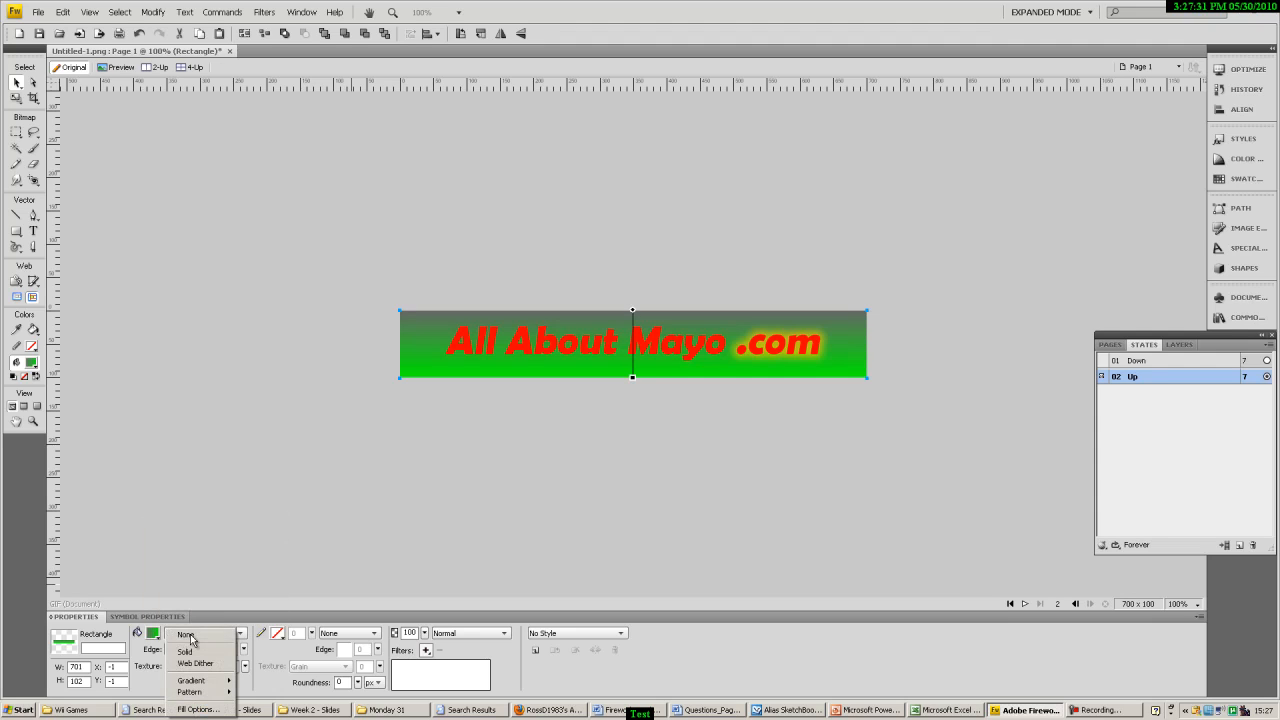
pyautogui.click(187, 650)
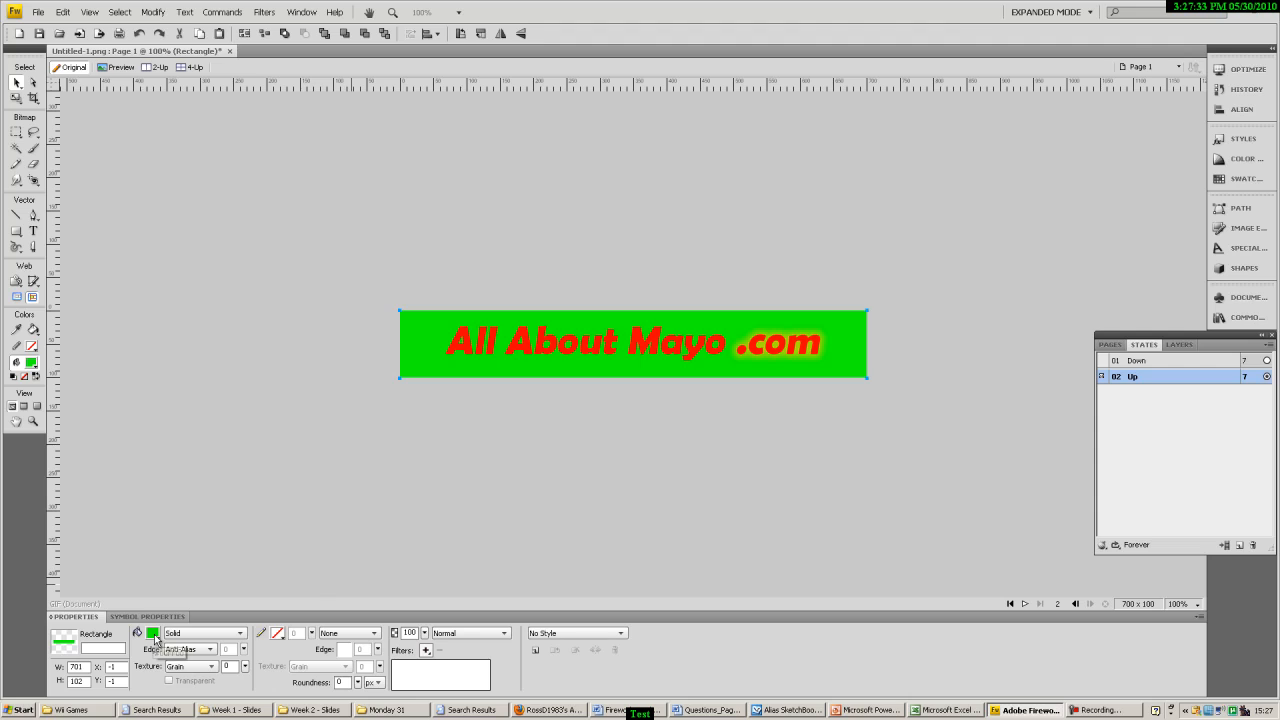
pyautogui.click(153, 633)
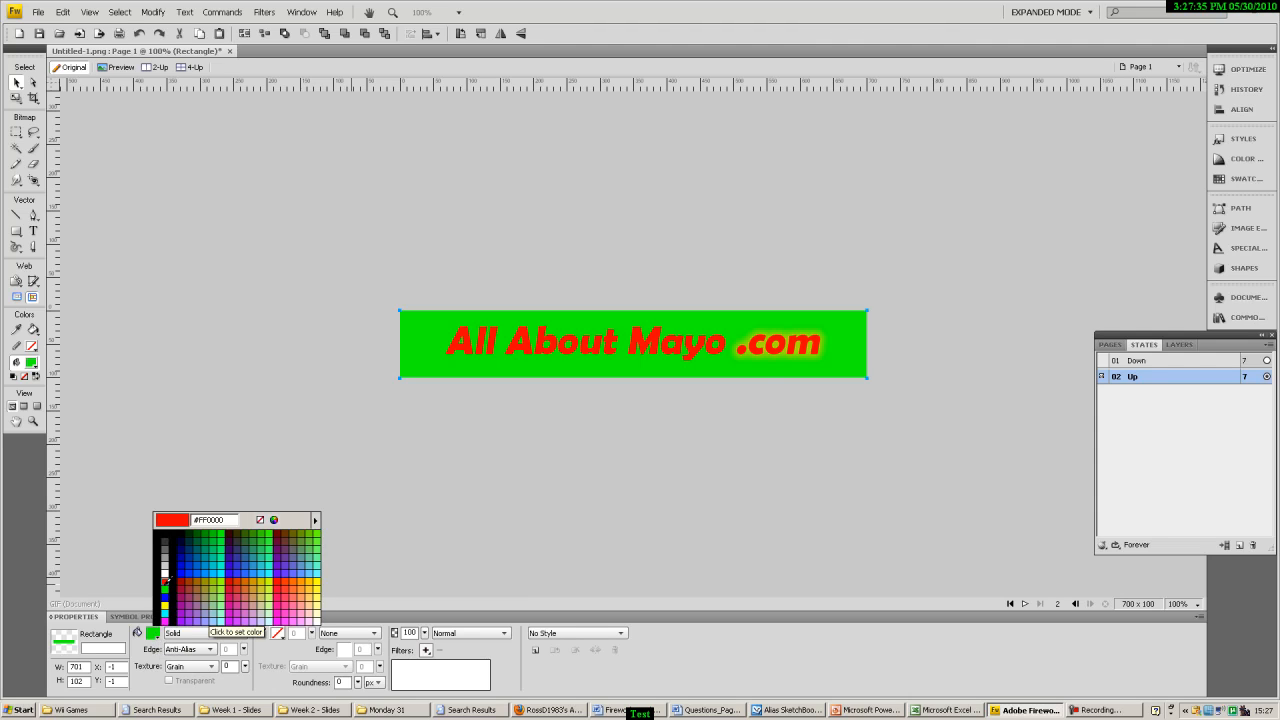
pyautogui.click(166, 582)
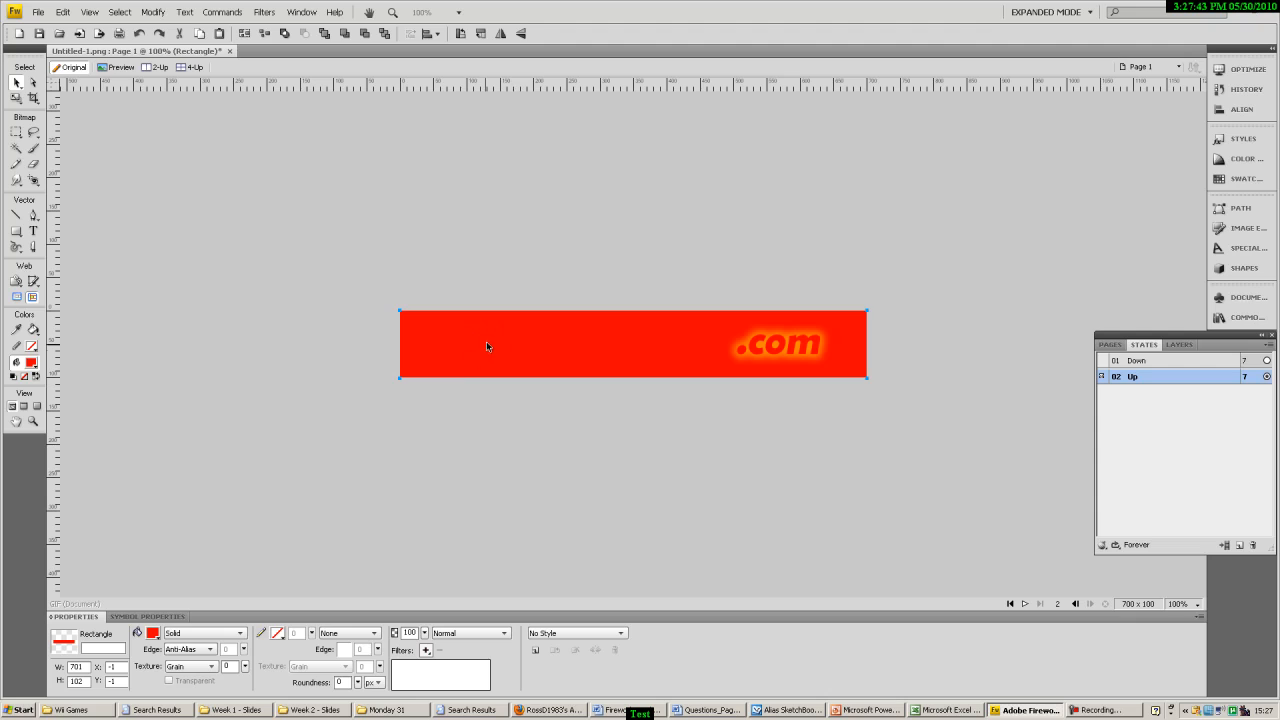
# - Change the red background rectangle's fill to a linear gradient in the Up state
pyautogui.click(200, 634)
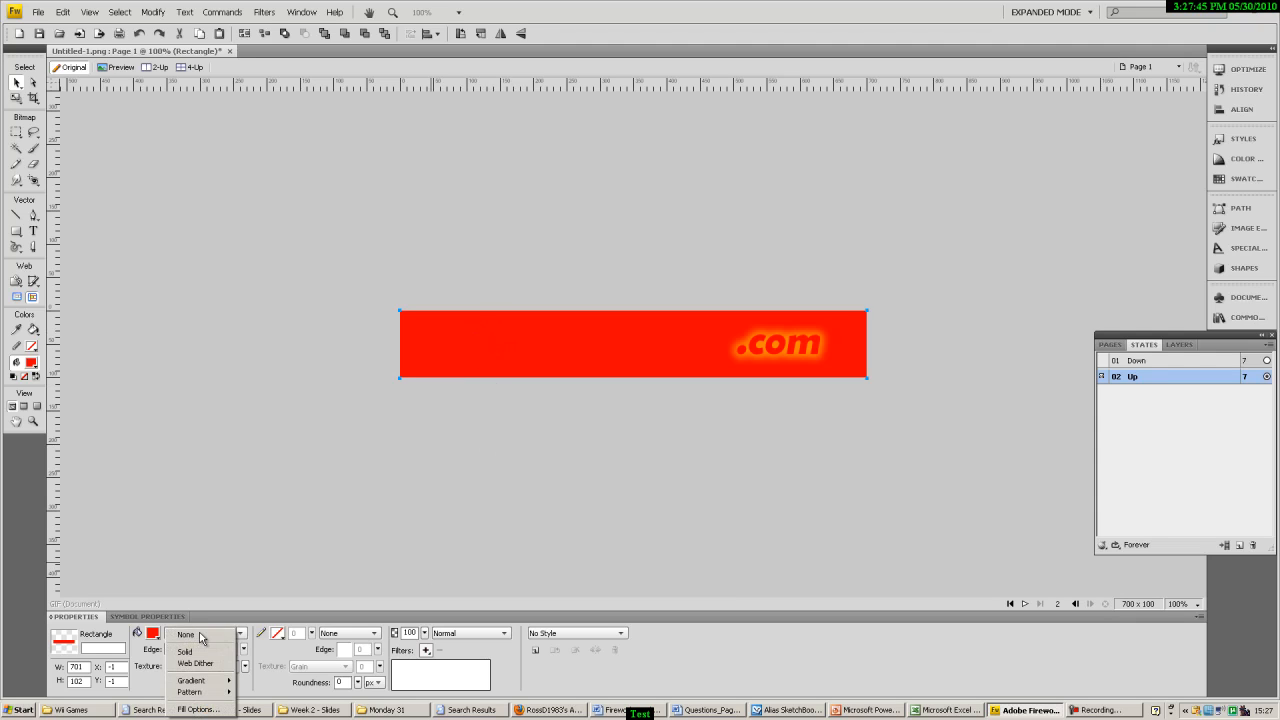
pyautogui.moveTo(205, 684)
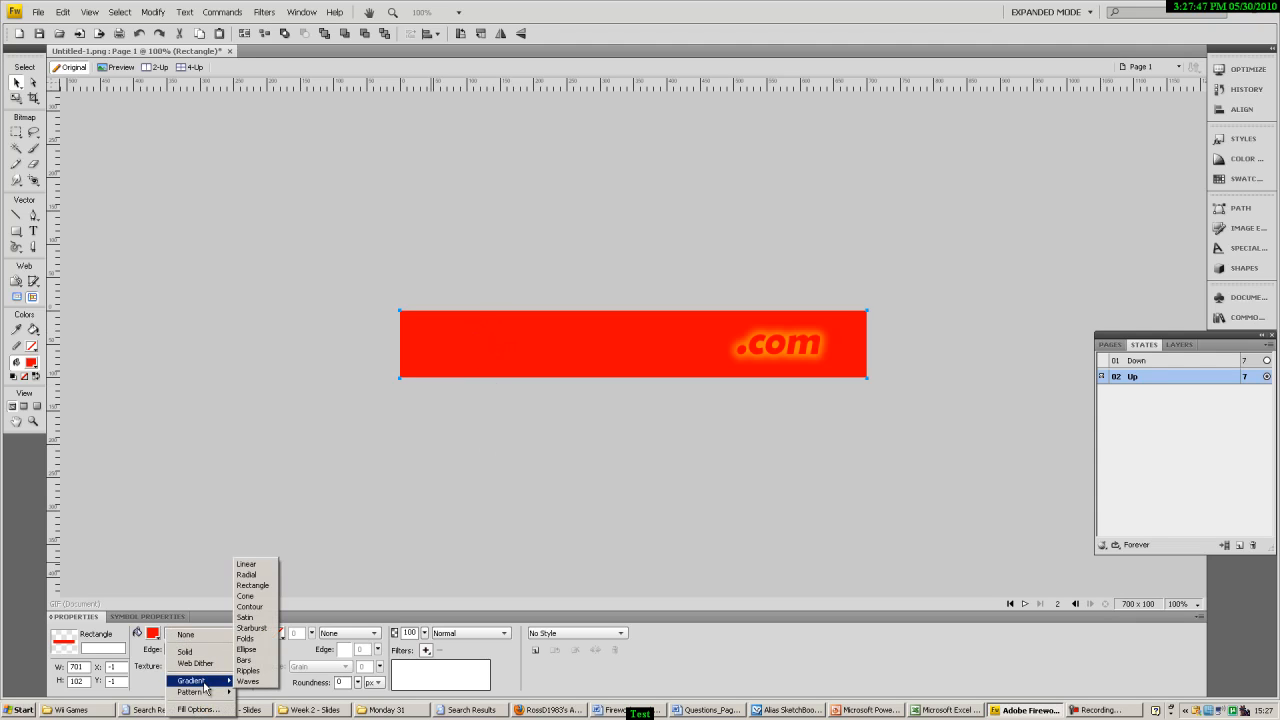
pyautogui.click(250, 565)
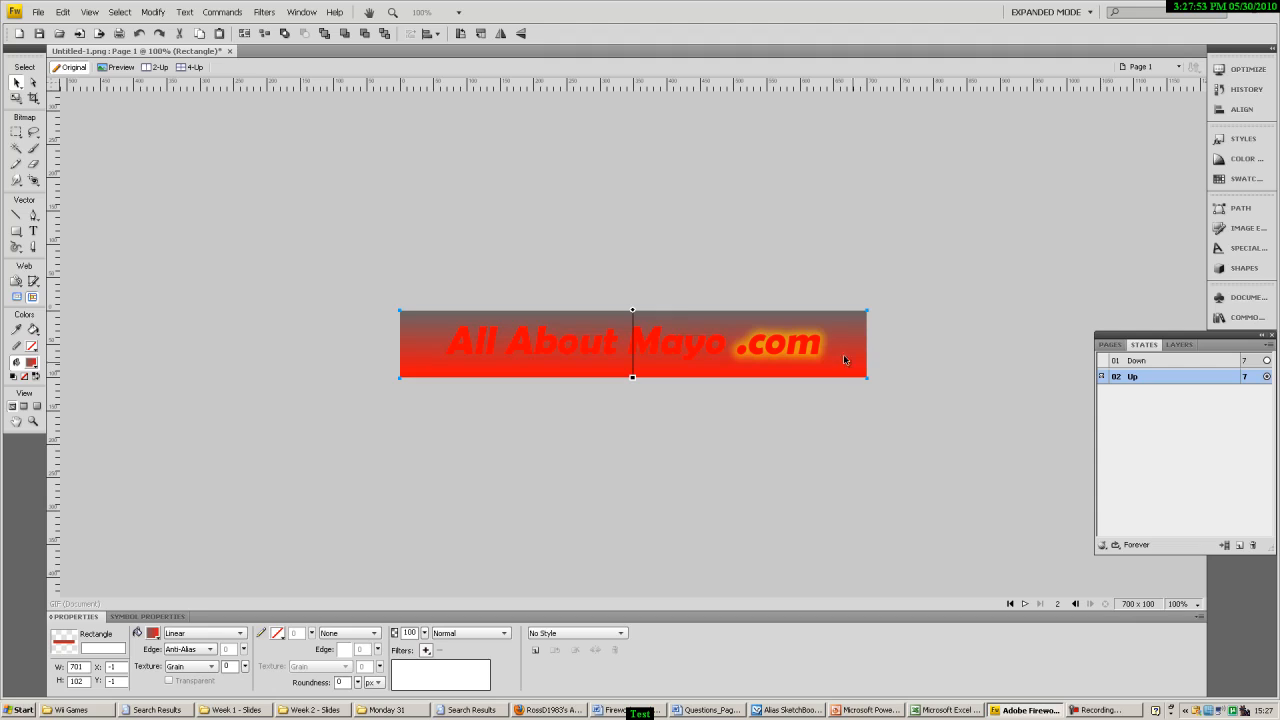
# - Recolour both the "All About Mayo" and ".com" texts bright green in the Up state
pyautogui.click(547, 339)
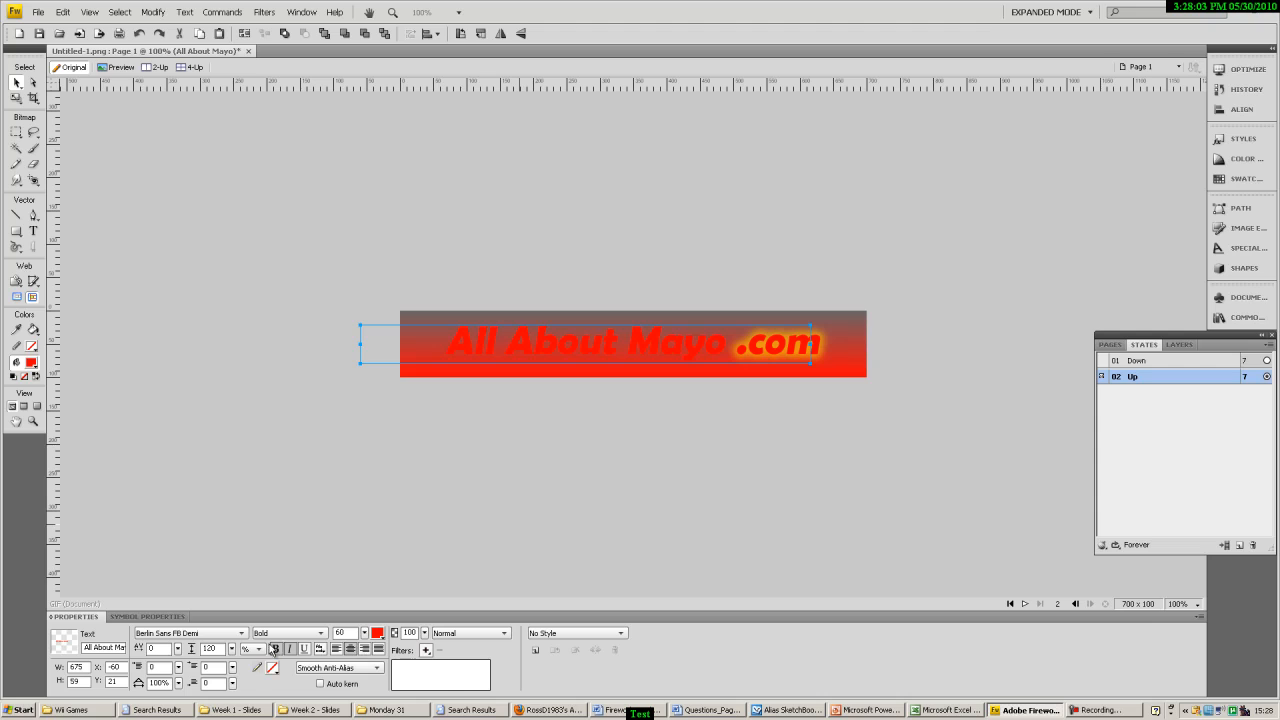
pyautogui.click(378, 632)
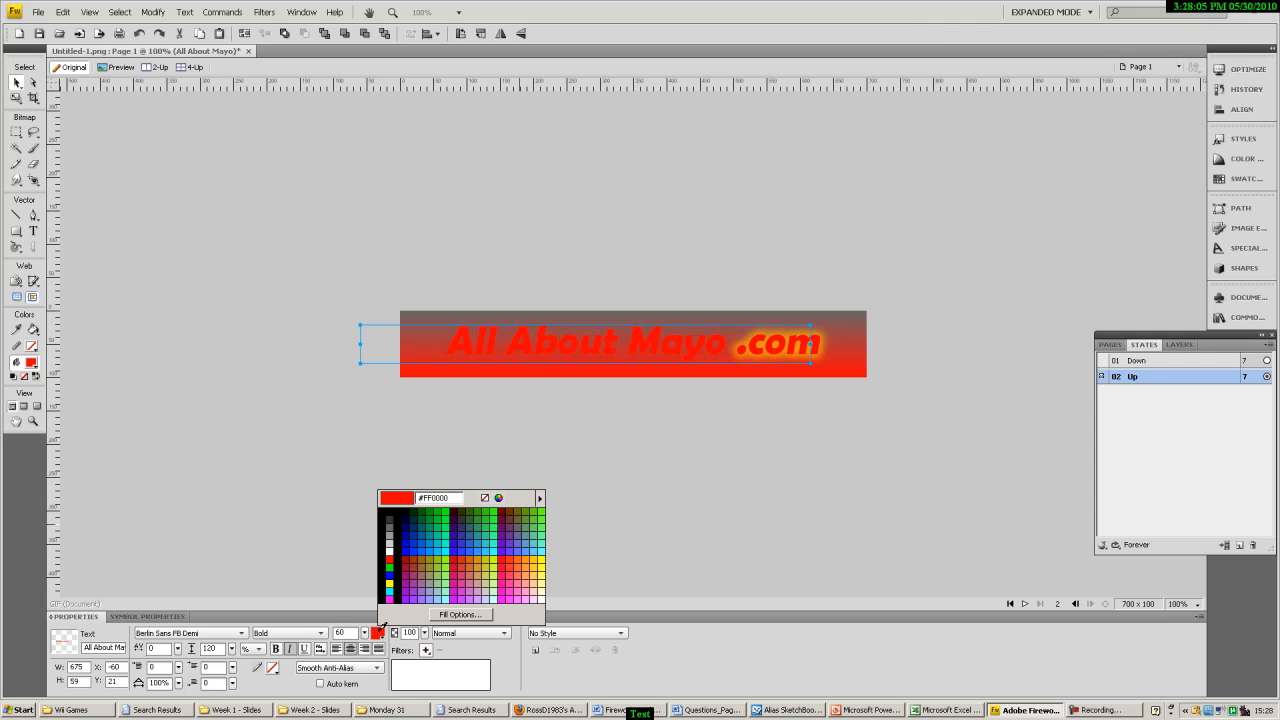
pyautogui.click(390, 567)
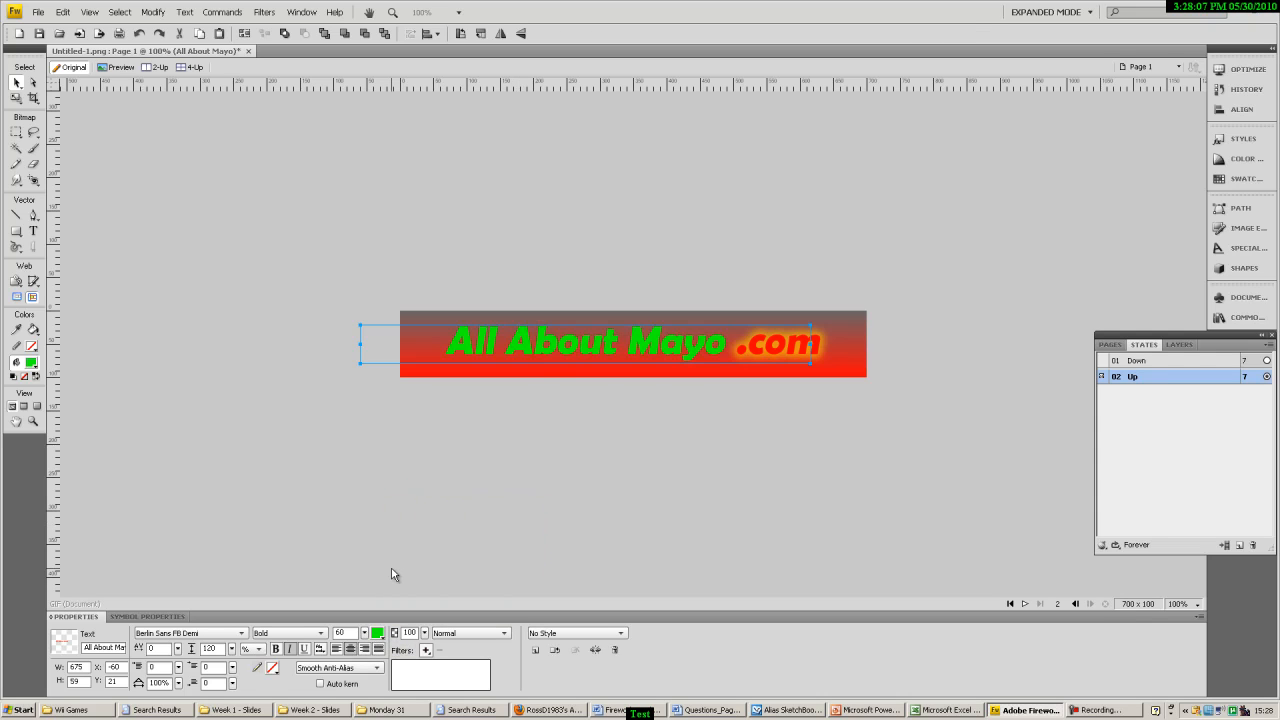
pyautogui.click(781, 342)
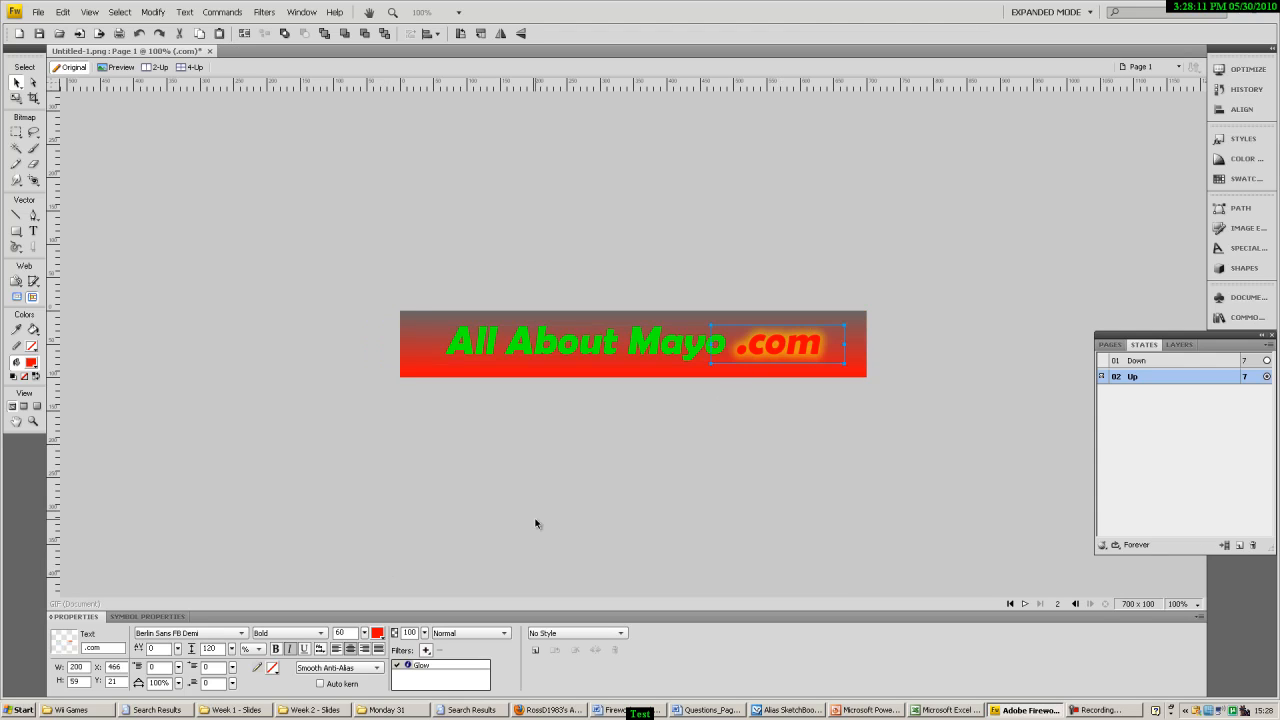
pyautogui.click(378, 634)
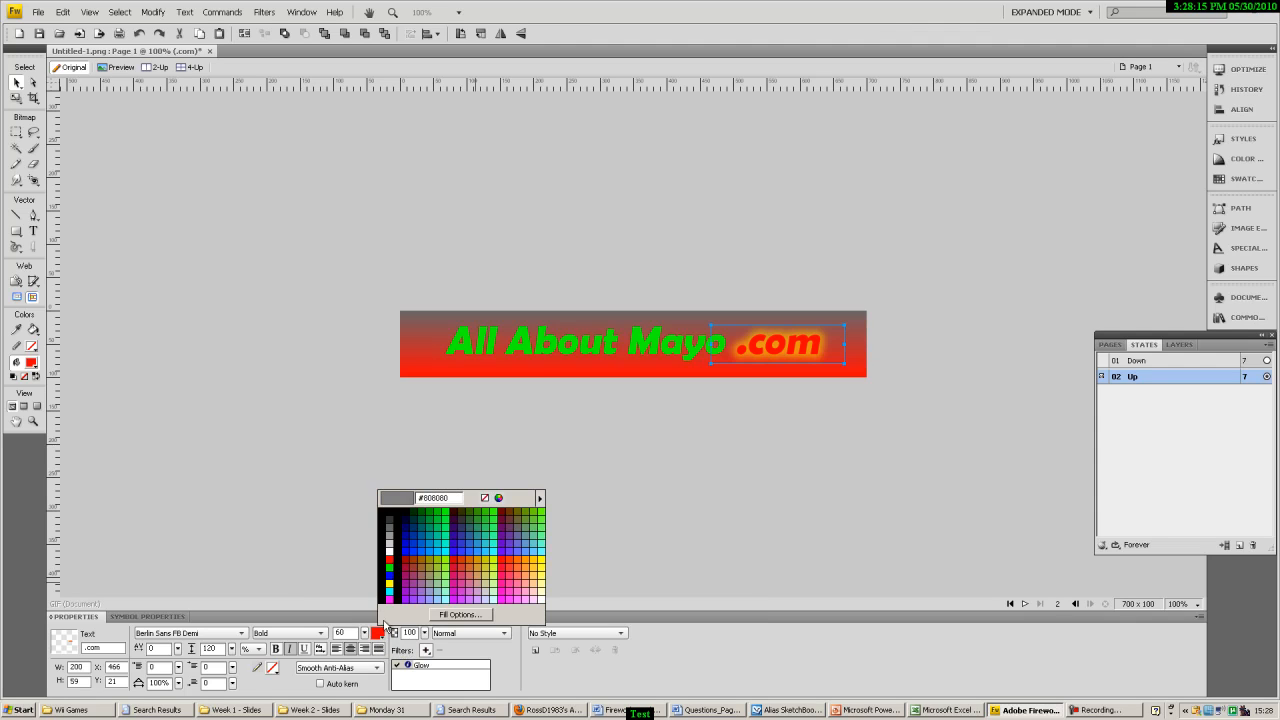
pyautogui.click(394, 564)
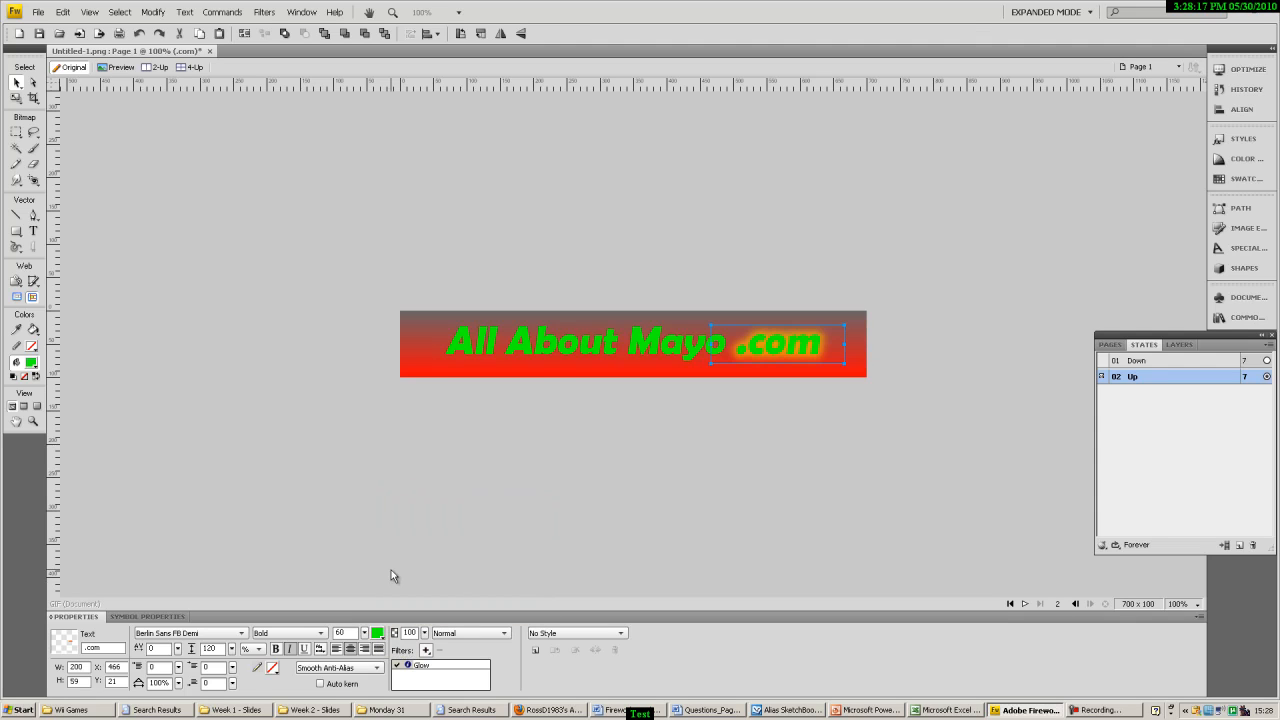
pyautogui.click(870, 347)
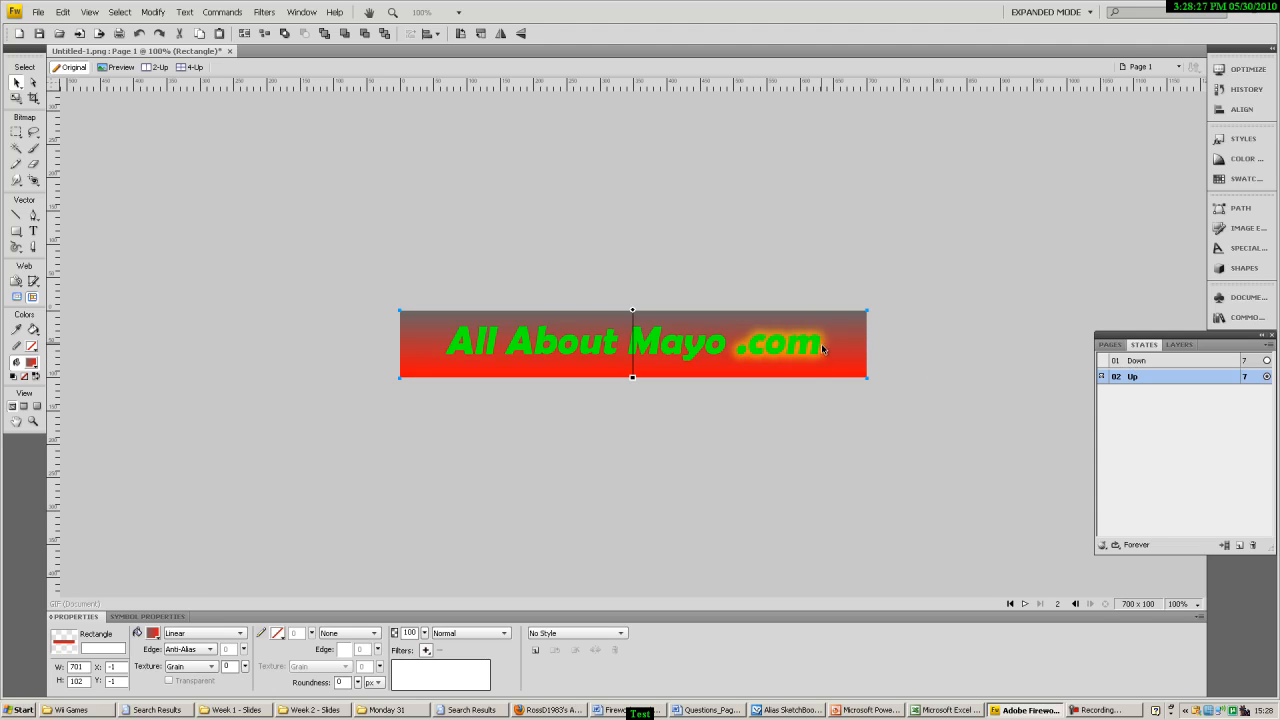
# - Switch between the Down and Up states to compare the banners, ending on the Down state
pyautogui.click(1160, 362)
pyautogui.click(1156, 378)
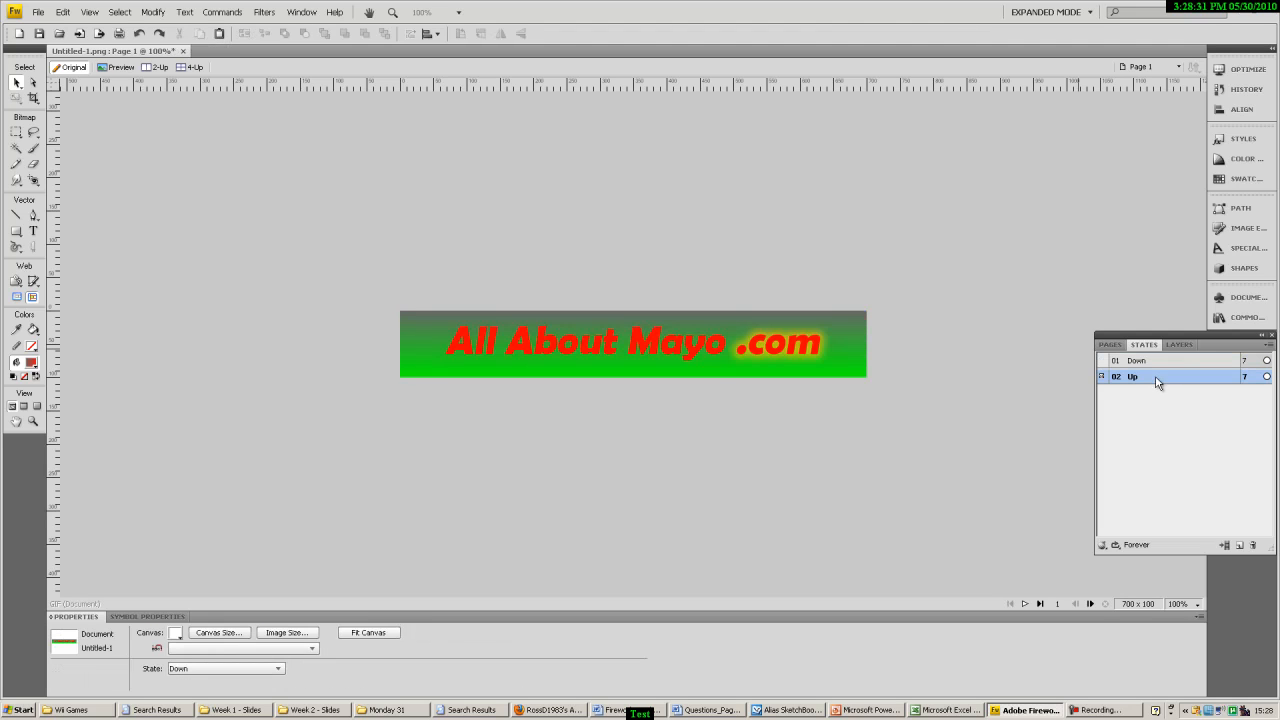
pyautogui.click(1155, 361)
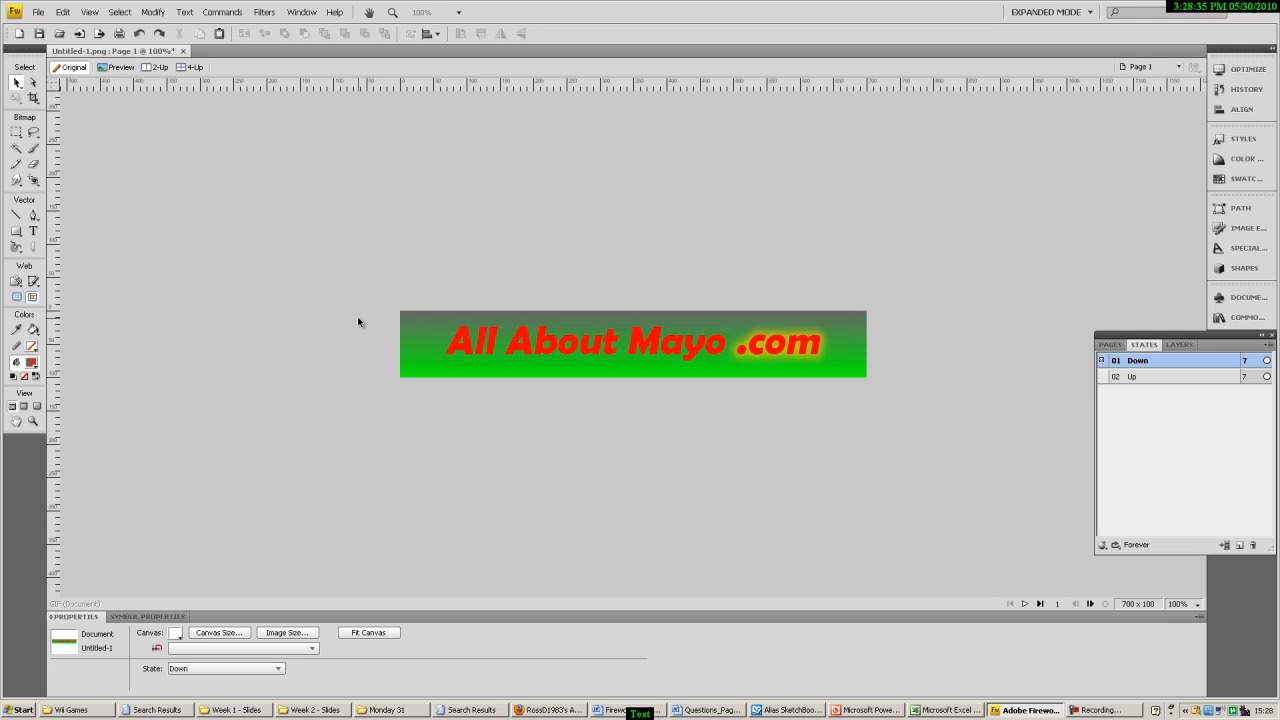
pyautogui.click(464, 313)
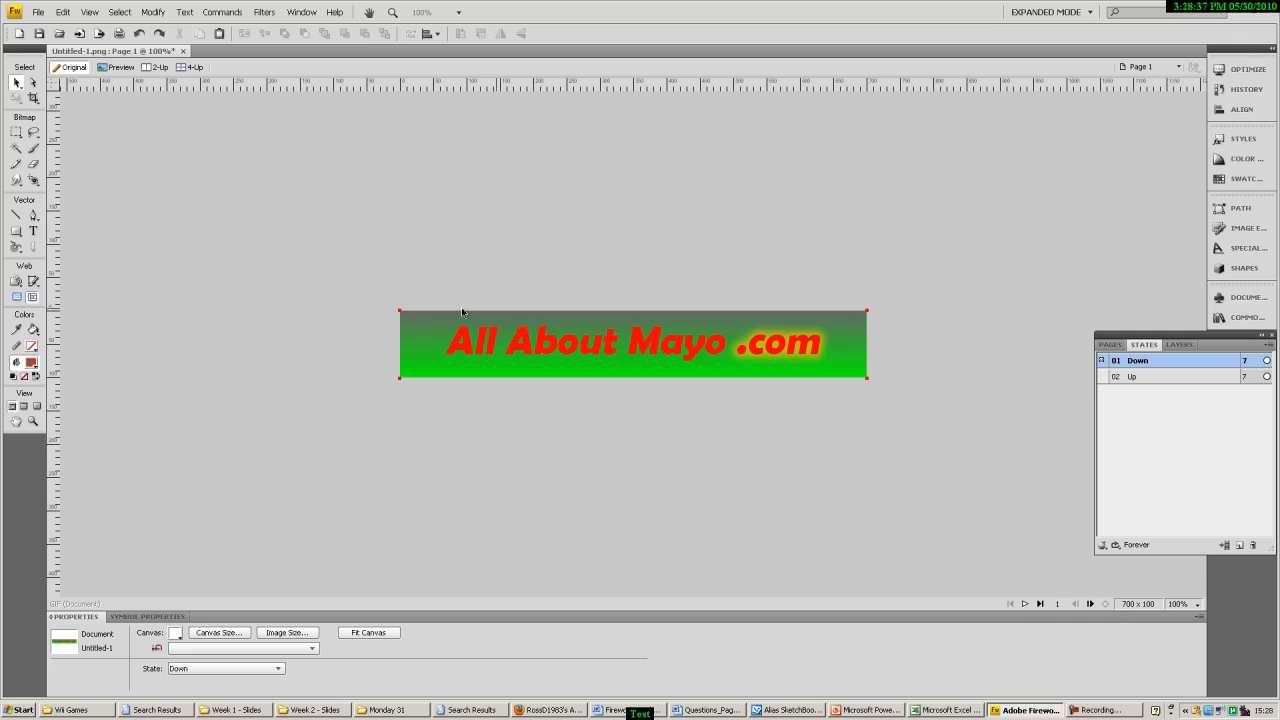